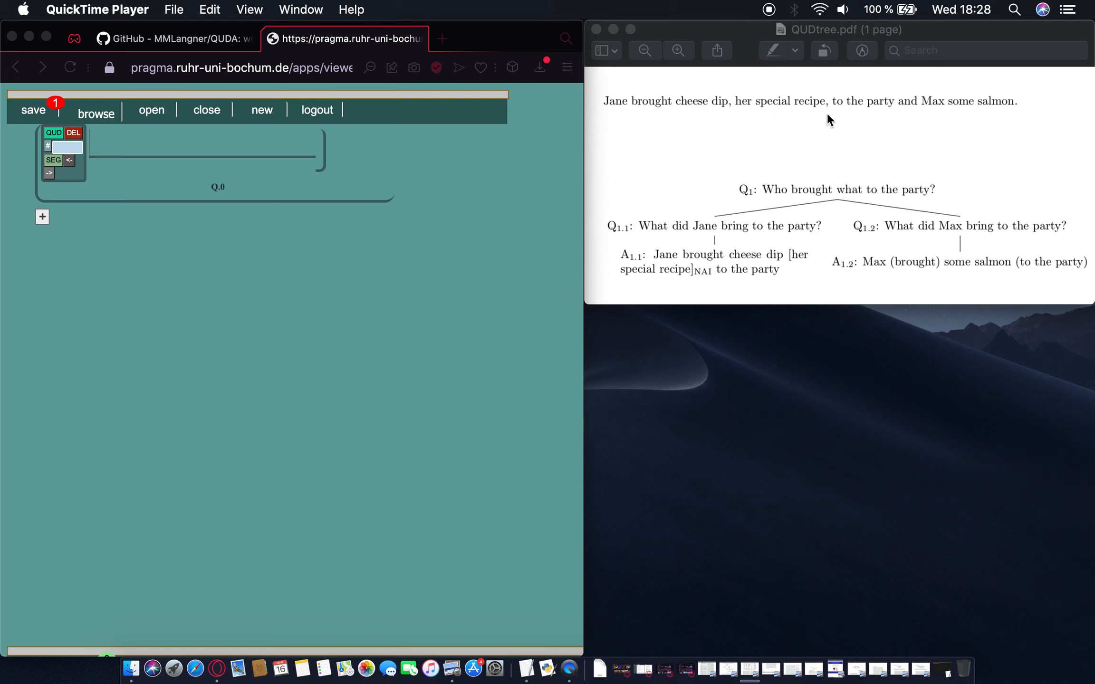
Step: Copy question Q1, "Who brought what to the party?", from QUDtree.pdf into the empty root QUD and commit the text
left_click(490, 203)
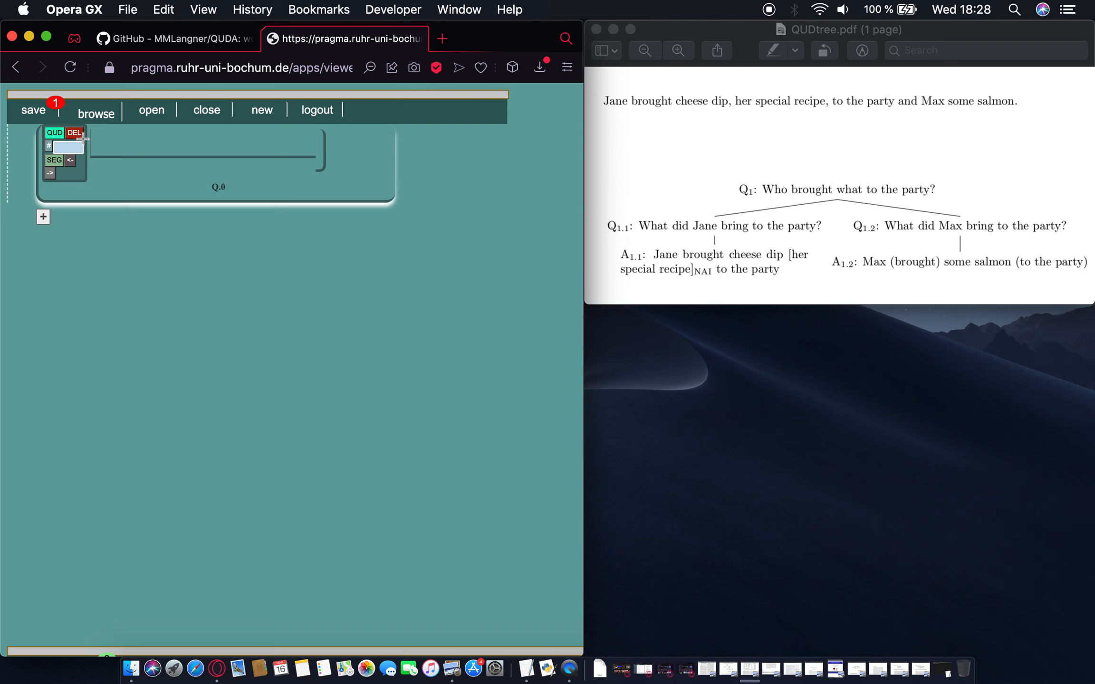
left_click(151, 143)
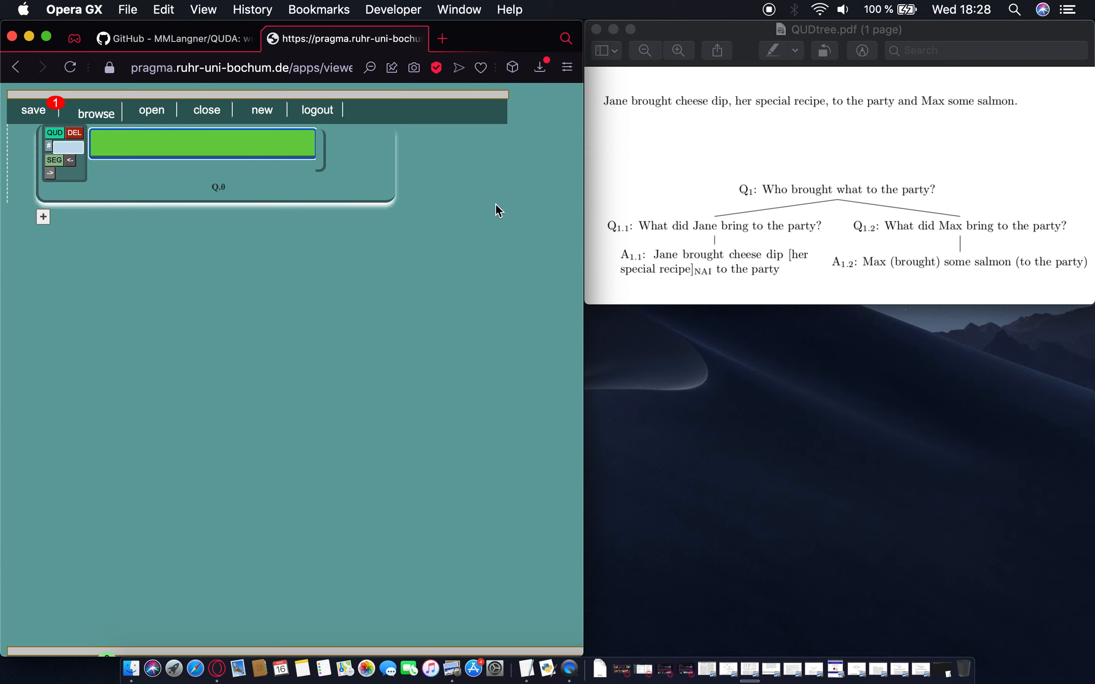
left_click(763, 187)
left_click_drag(764, 186, 938, 190)
key("super+c")
left_click(246, 141)
key("super+v")
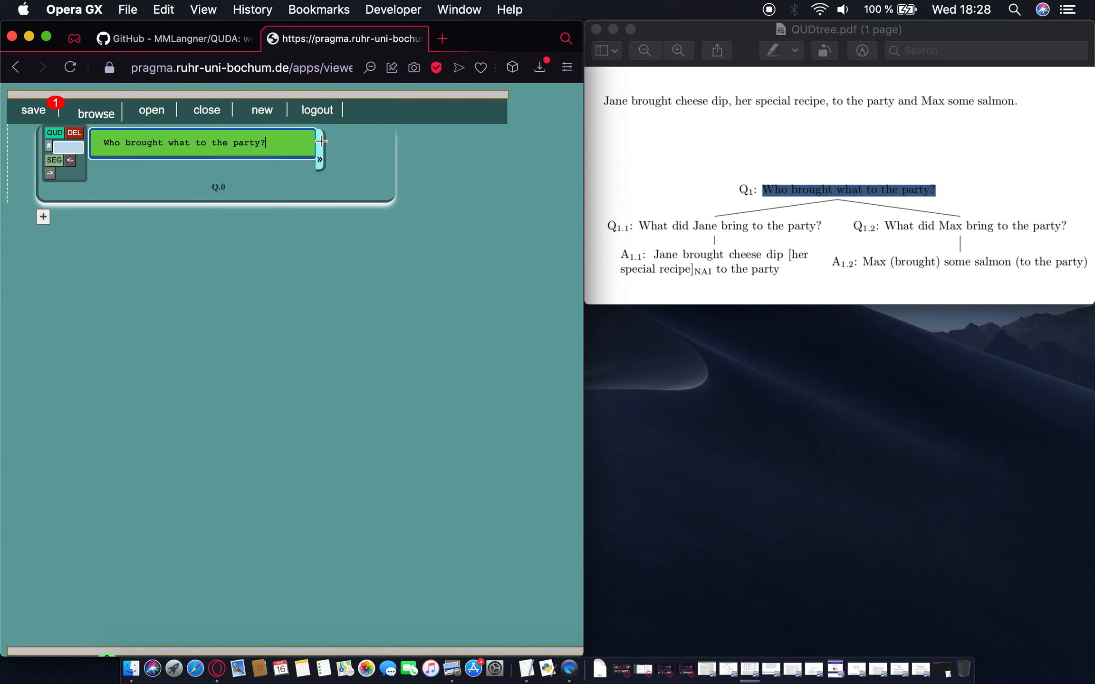
left_click(321, 141)
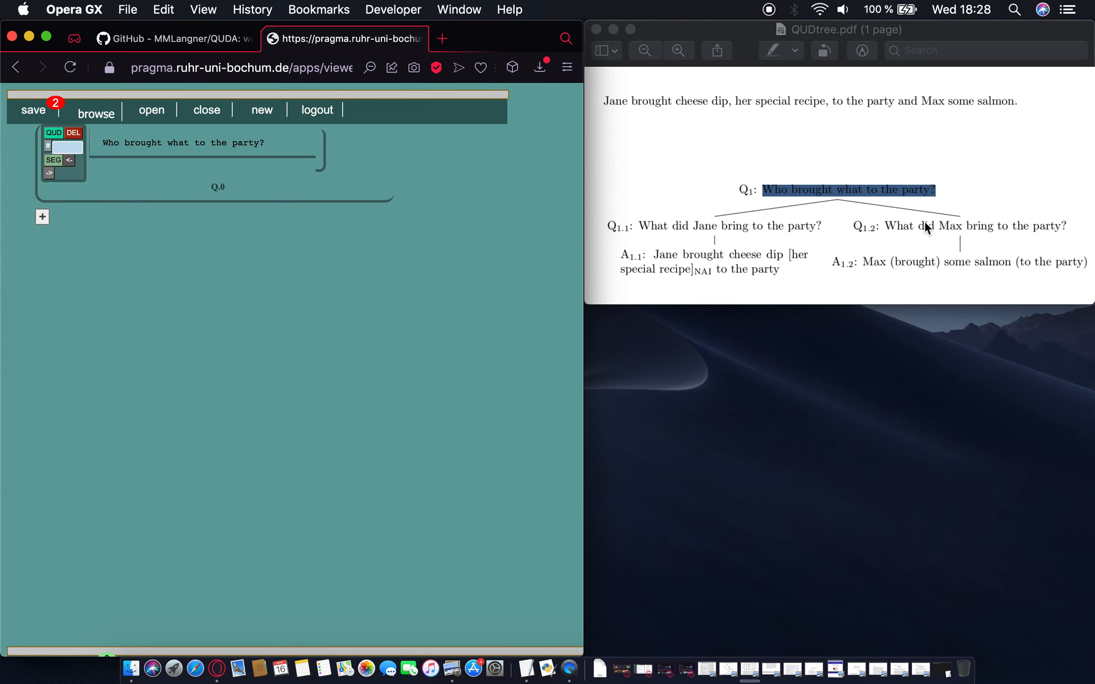
left_click(956, 152)
left_click(933, 152)
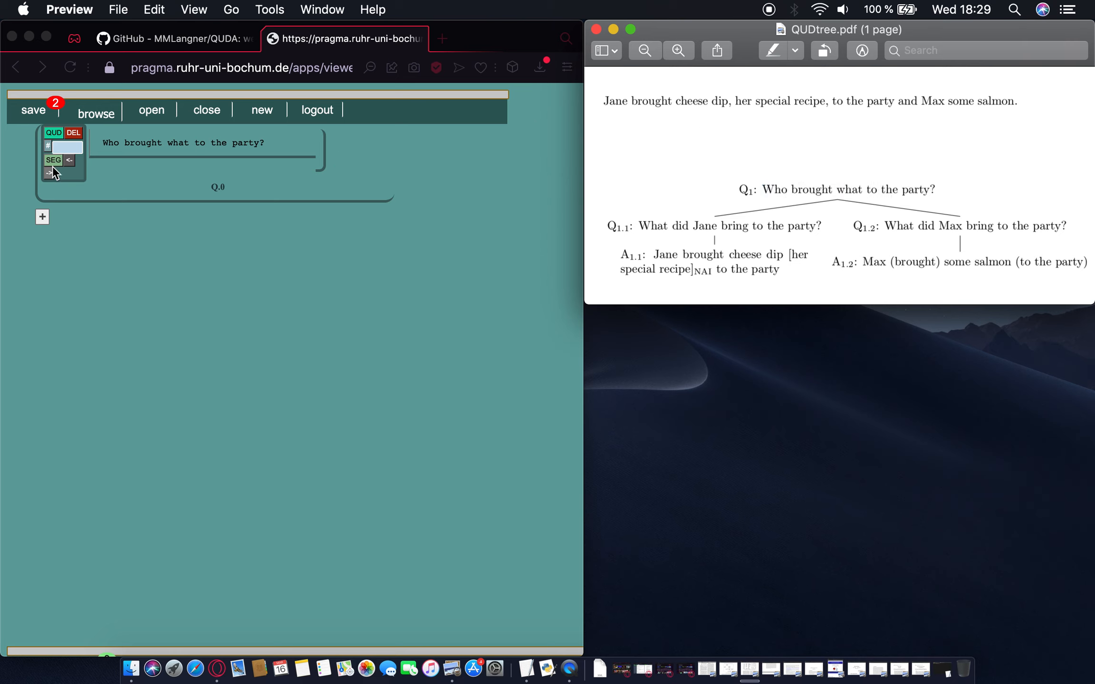
Step: Add a sub-QUD under the root question and fill it with the text of question Q1.1 copied from the PDF
left_click(47, 134)
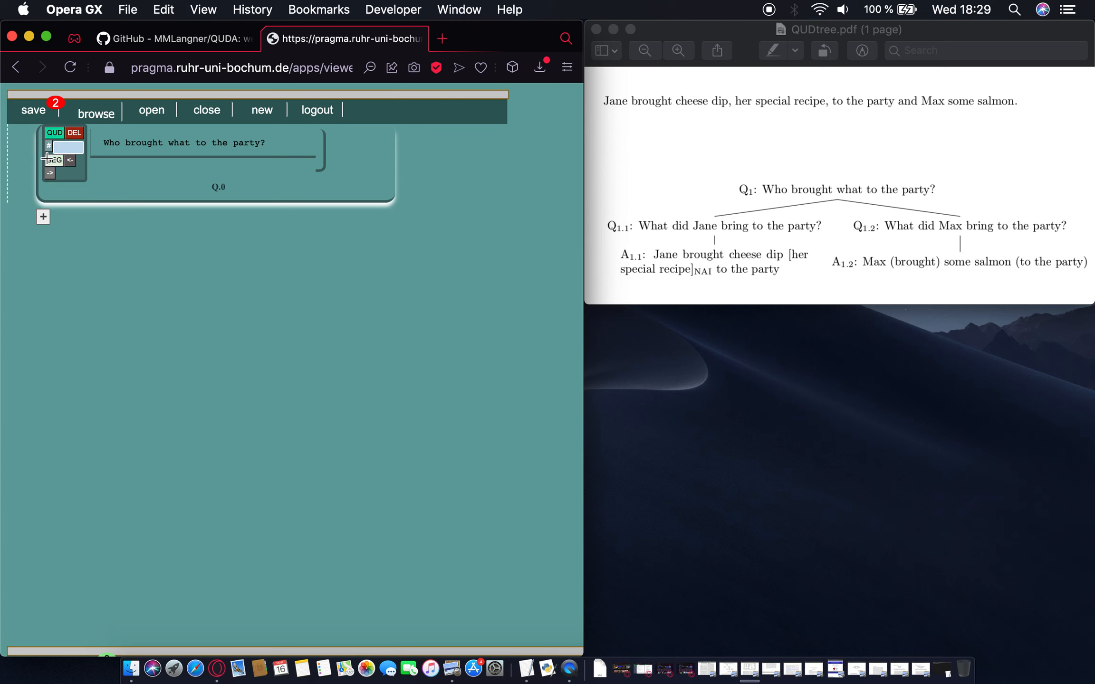
left_click(46, 129)
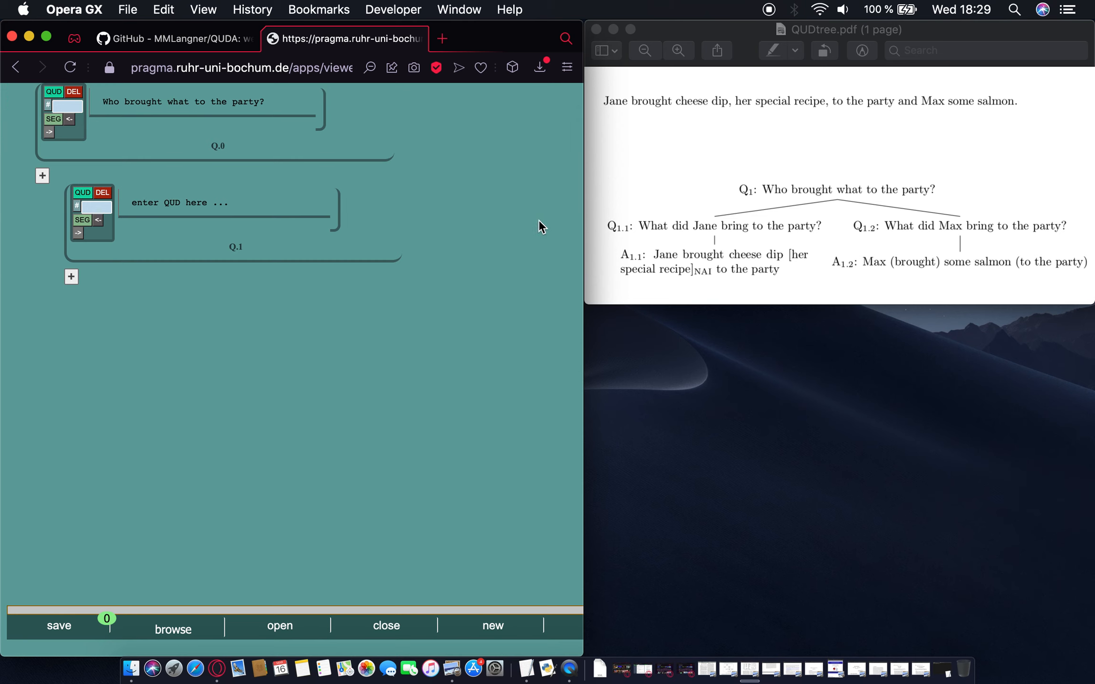
left_click(168, 205)
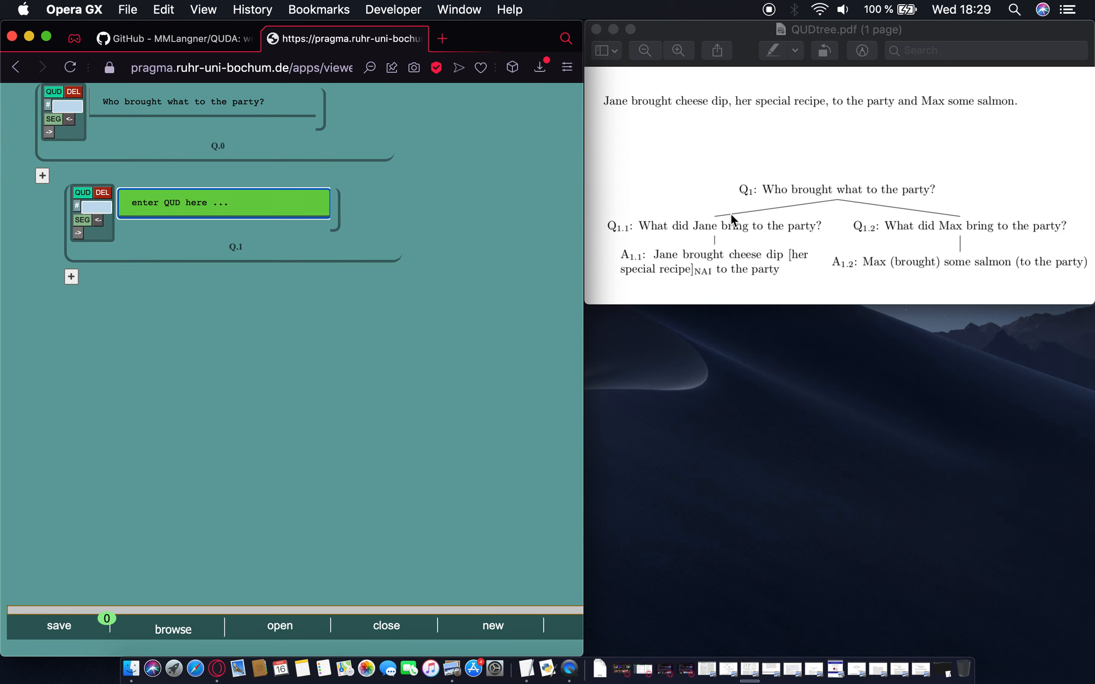
left_click(640, 225)
left_click_drag(640, 226, 821, 229)
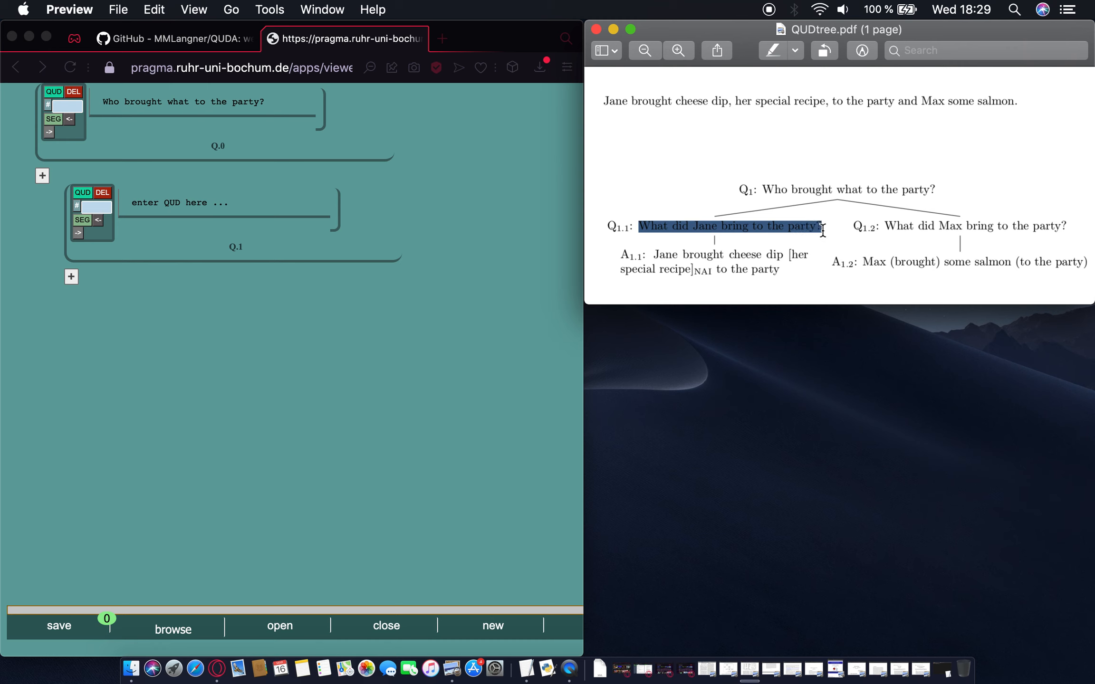
left_click(259, 197)
key("super+v")
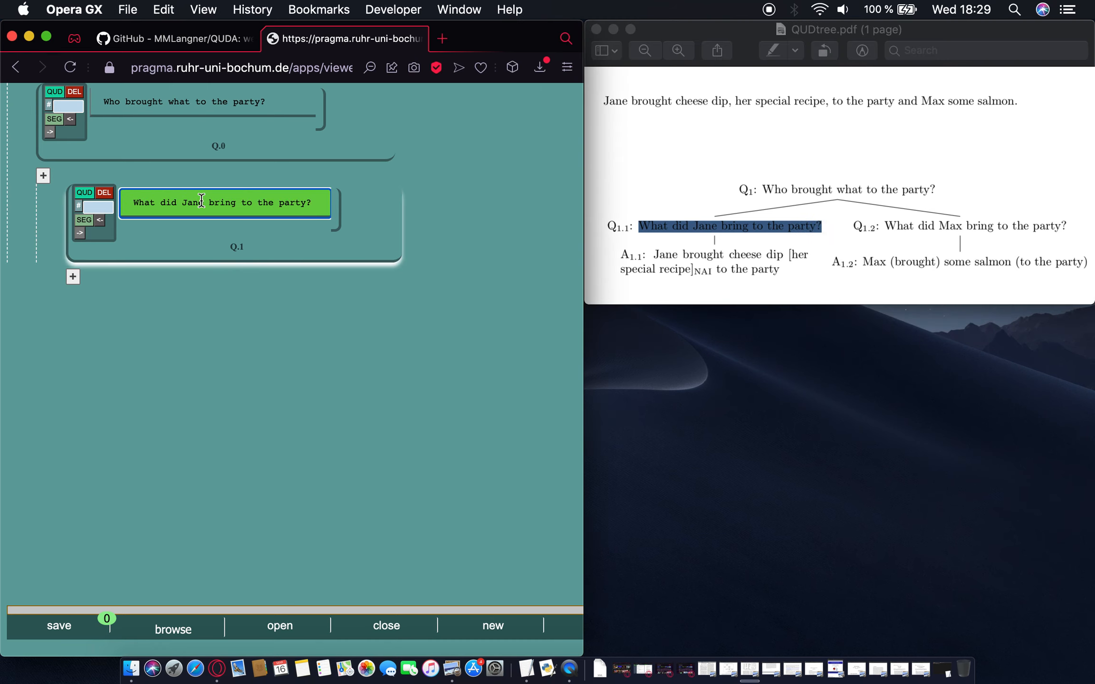
left_click(335, 204)
scroll(335, 204, "down", 2)
scroll(335, 203, "up", 3)
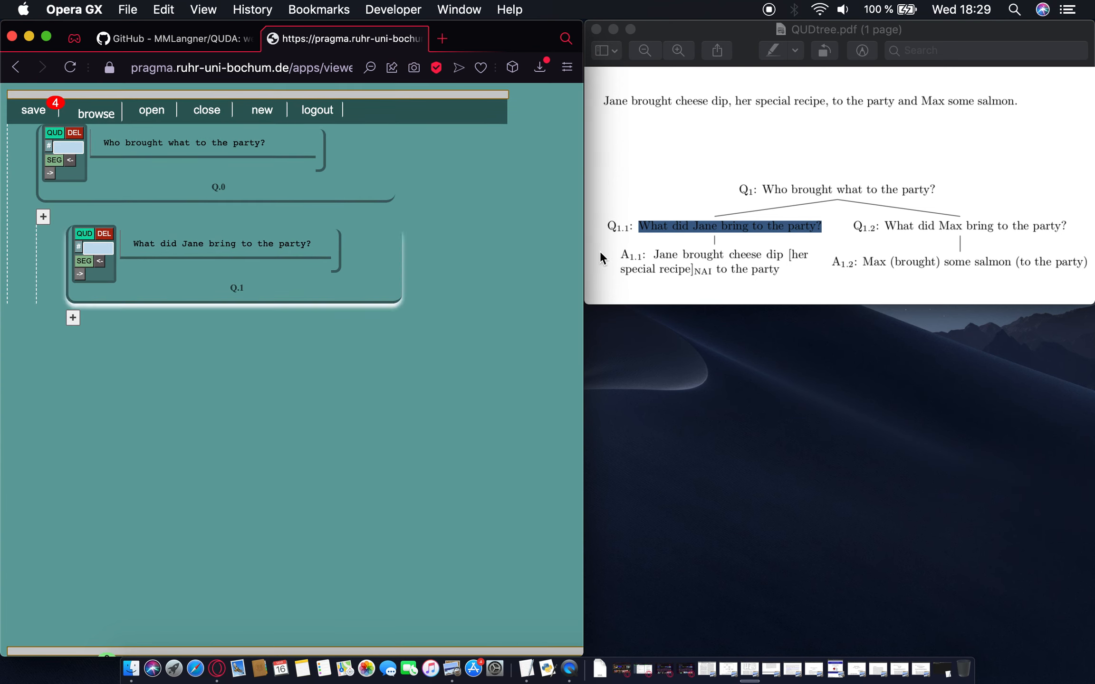
left_click(83, 235)
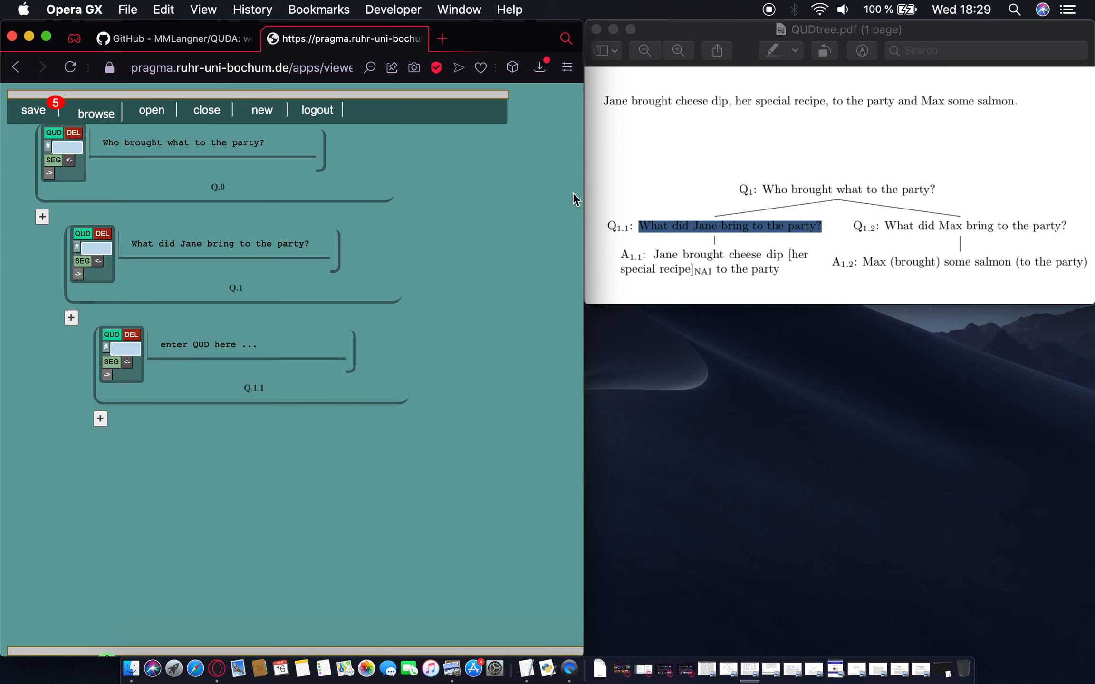
left_click(128, 335)
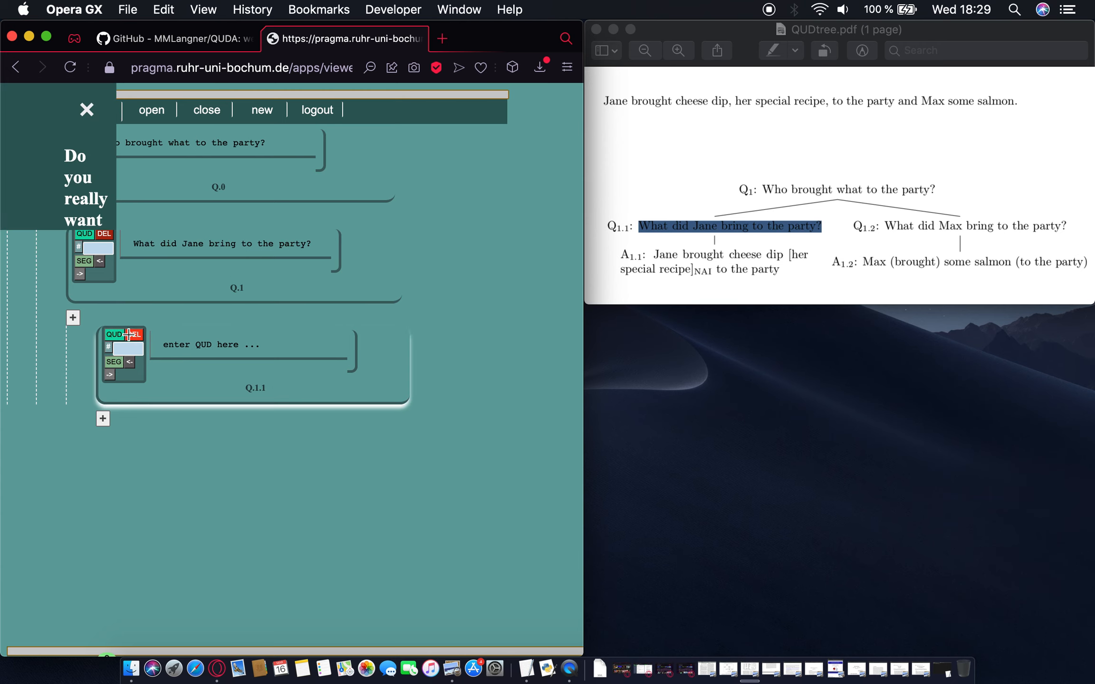
left_click(19, 221)
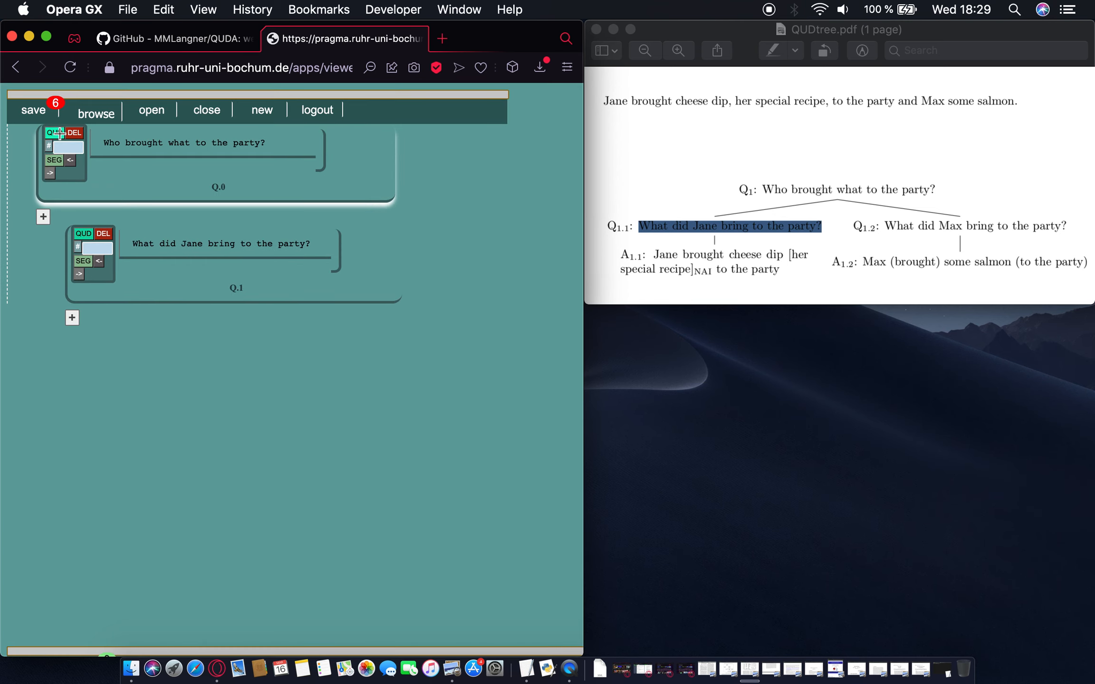
Step: Add another sub-QUD under the root question and move it below the sub-QUD that holds question Q1.1
left_click(58, 133)
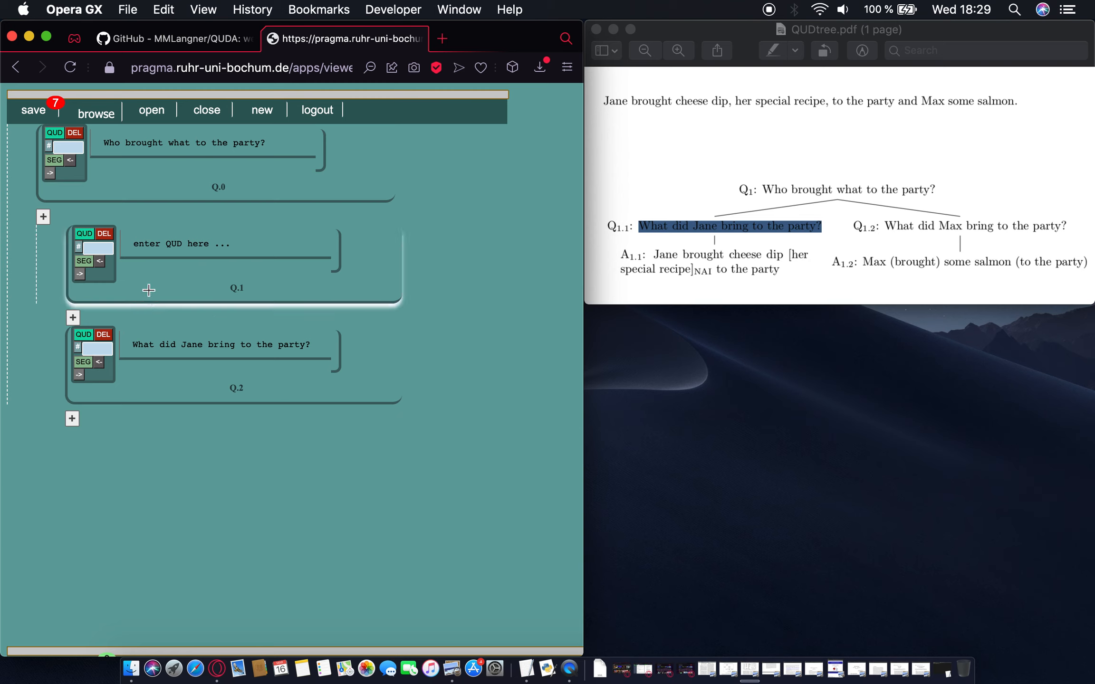
double_click(192, 339)
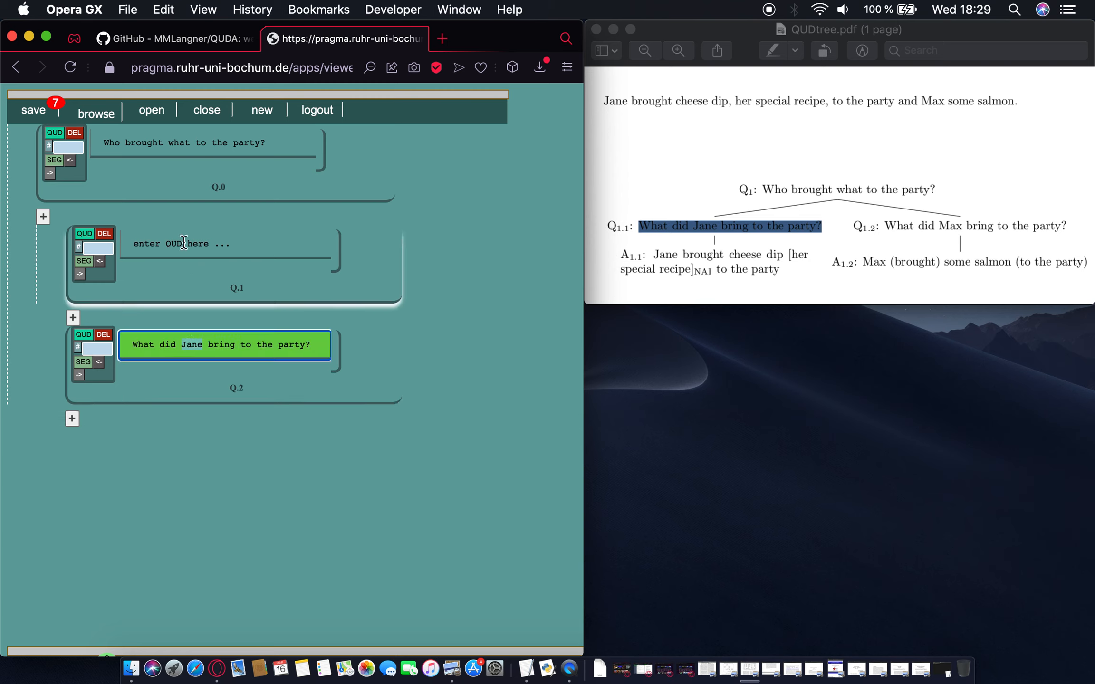
left_click(257, 250)
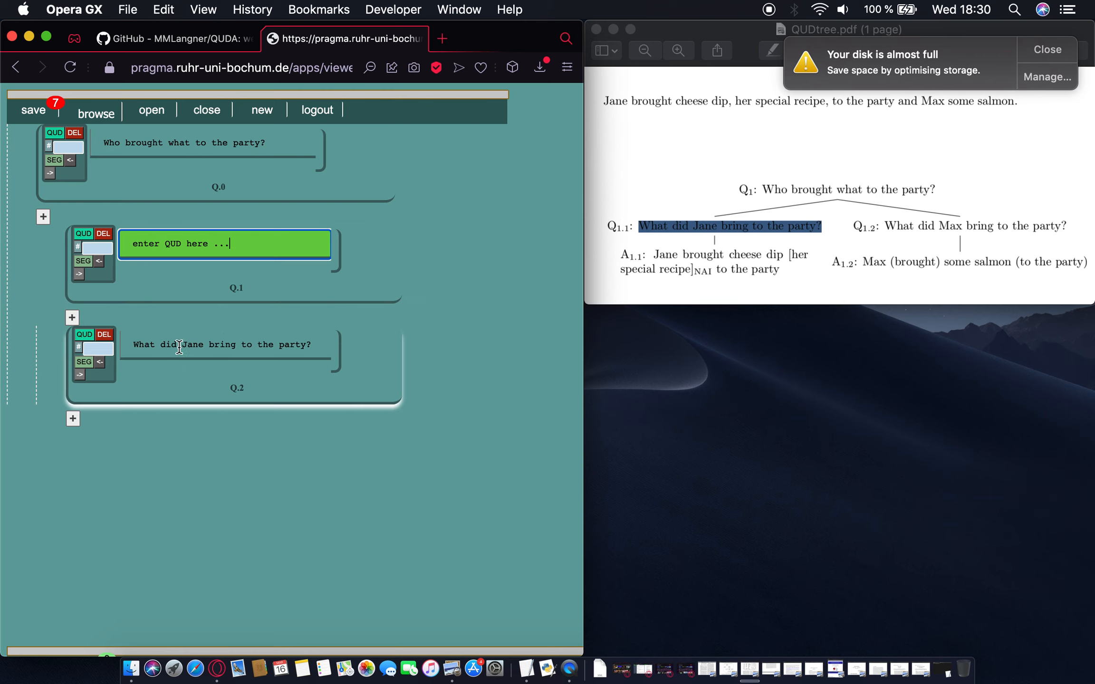
left_click(80, 275)
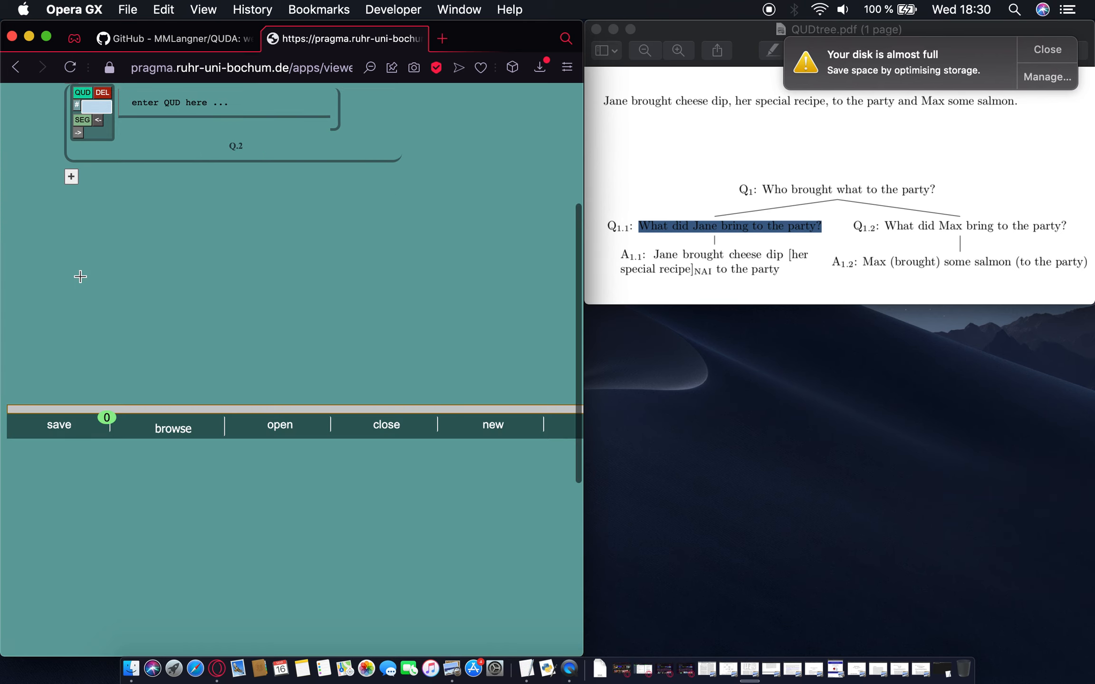
scroll(222, 240, "down", 1)
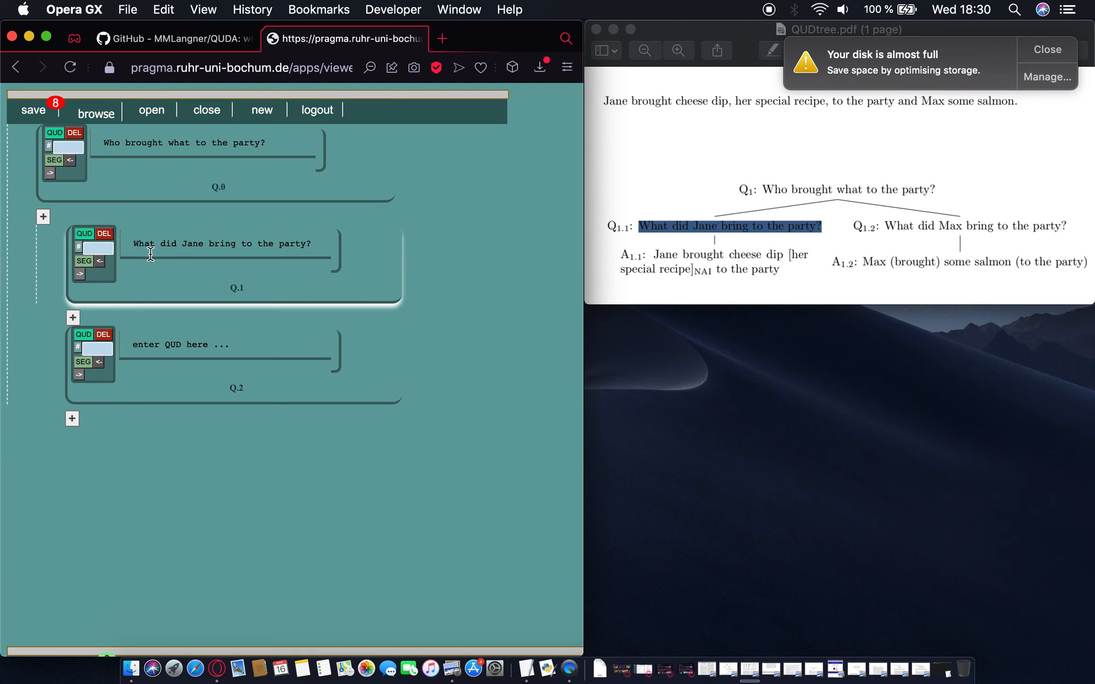
double_click(195, 244)
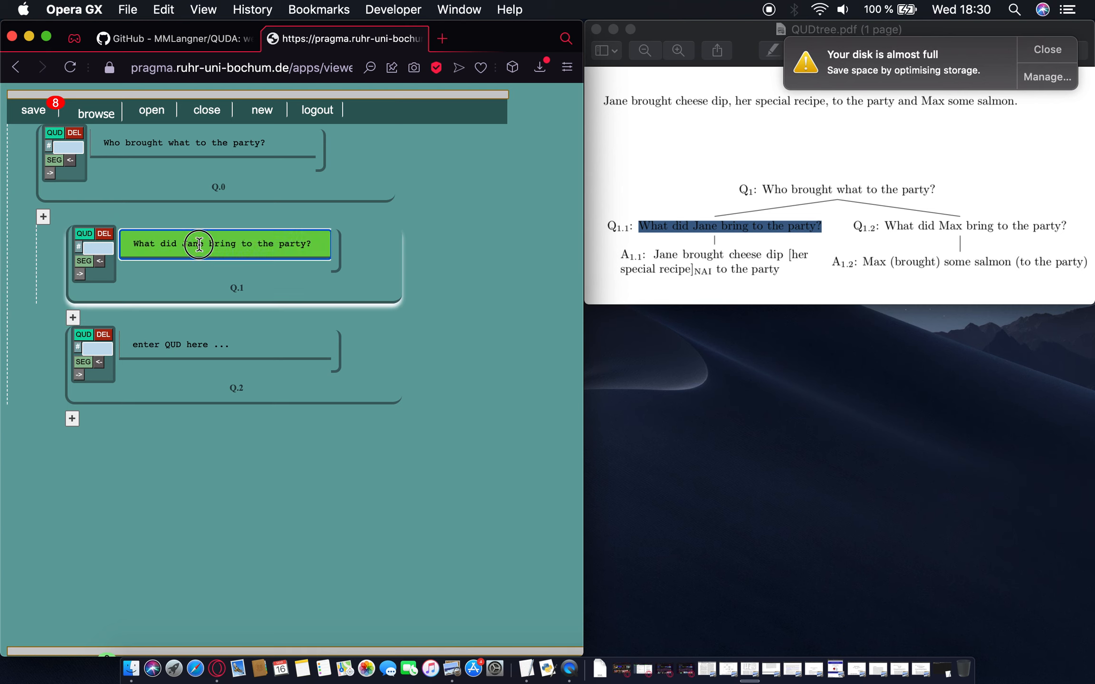
Step: Copy question Q1.2 from the PDF into the empty second sub-QUD and commit the text
left_click(890, 225)
left_click_drag(886, 226, 1063, 224)
key("super+c")
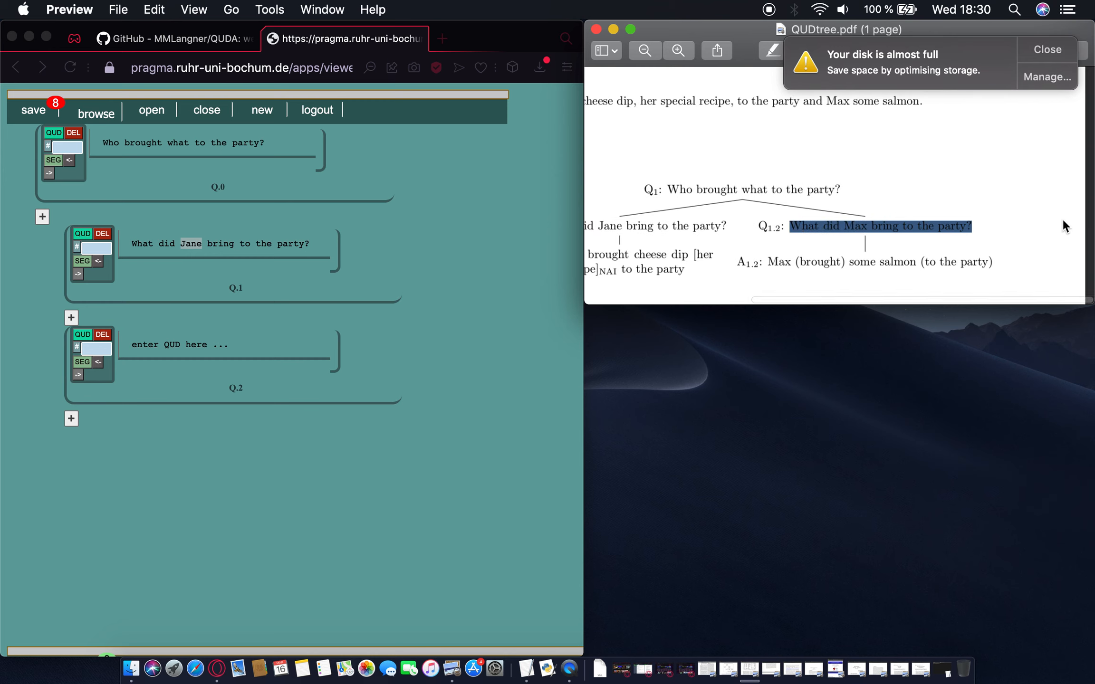
left_click(1048, 52)
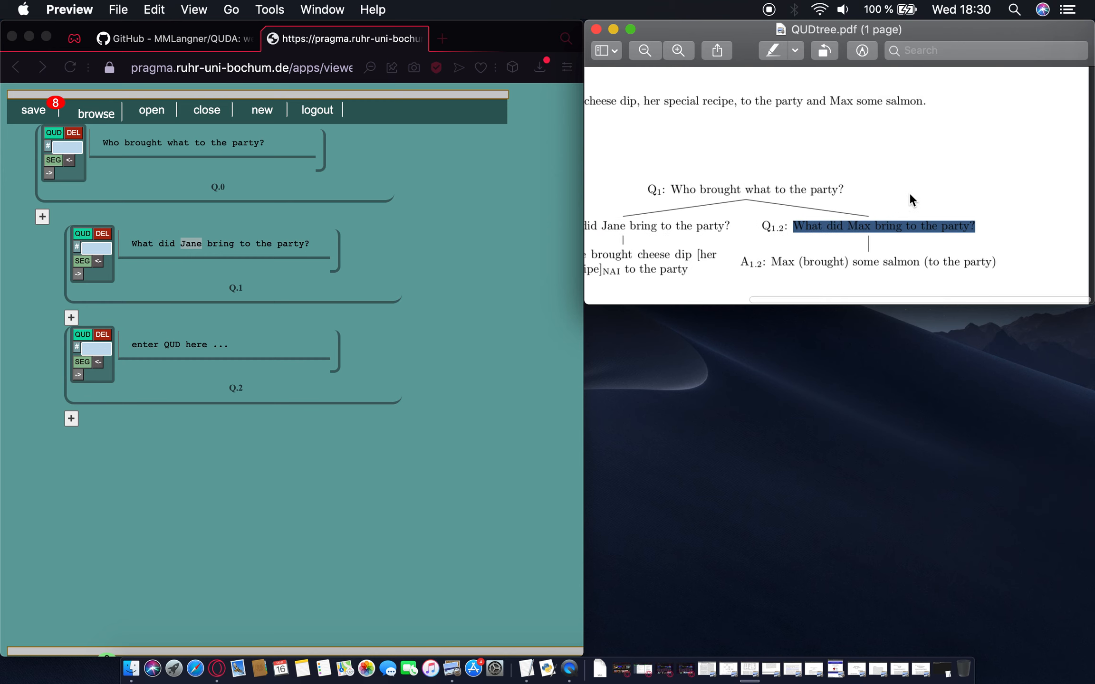
scroll(909, 193, "left", 3)
left_click(251, 344)
key("super+v")
left_click(333, 350)
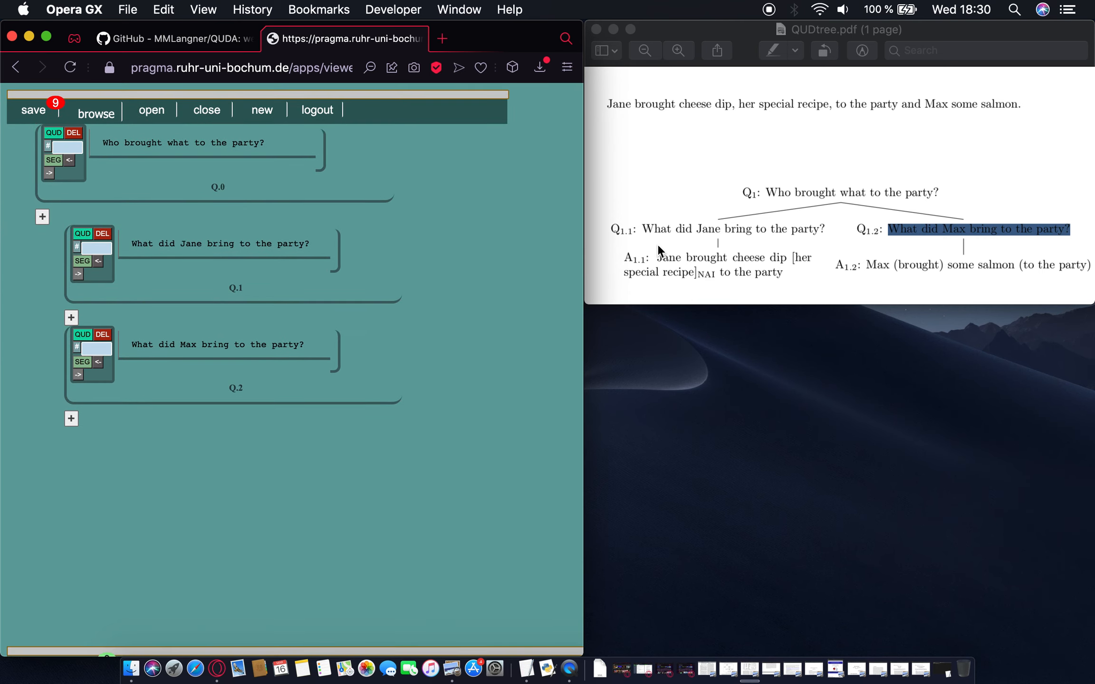
Step: Examine answer A1.2 in the PDF and how its bracketed wording divides into segments
left_click(719, 167)
left_click(871, 130)
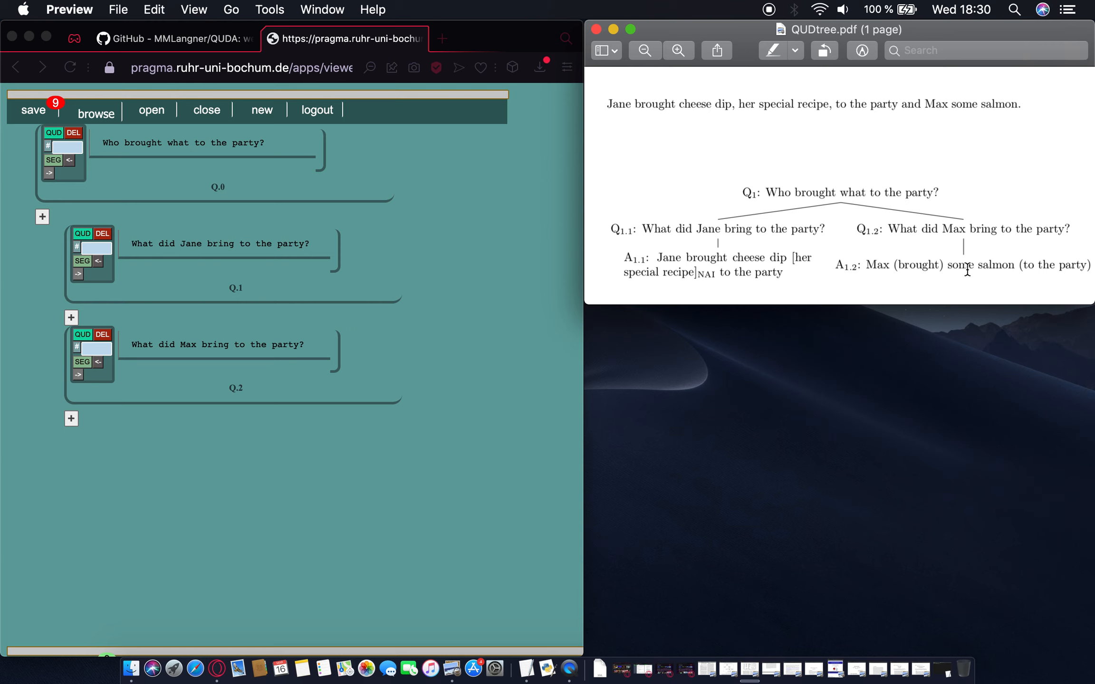
double_click(872, 265)
left_click(893, 260)
left_click_drag(895, 264, 1014, 264)
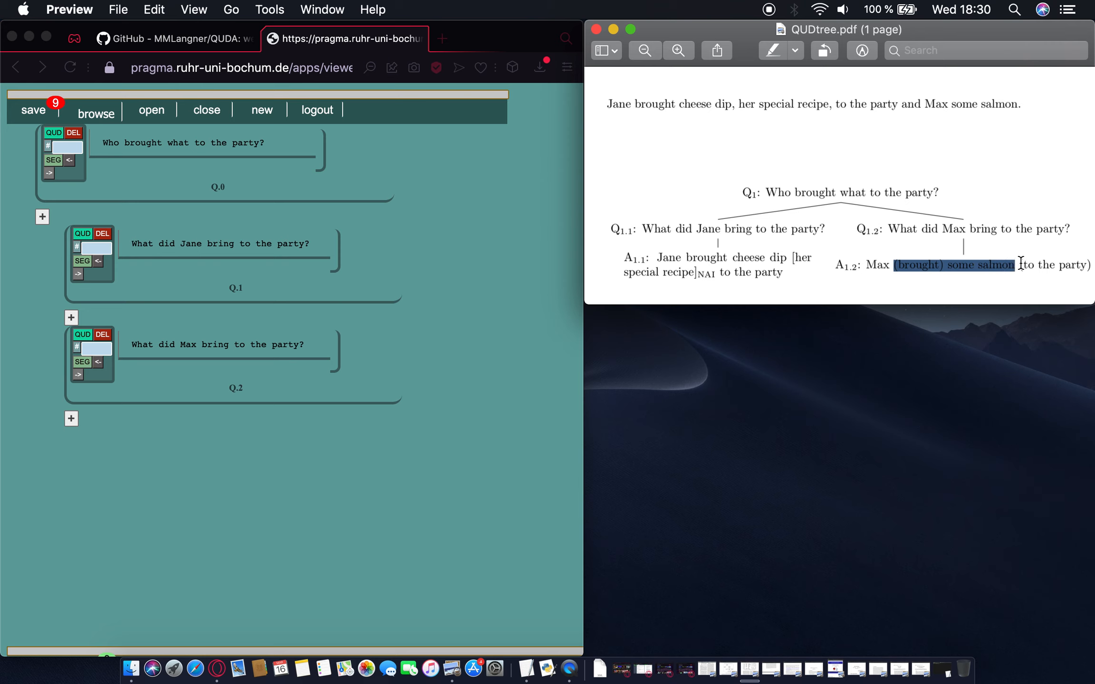
left_click(1020, 263)
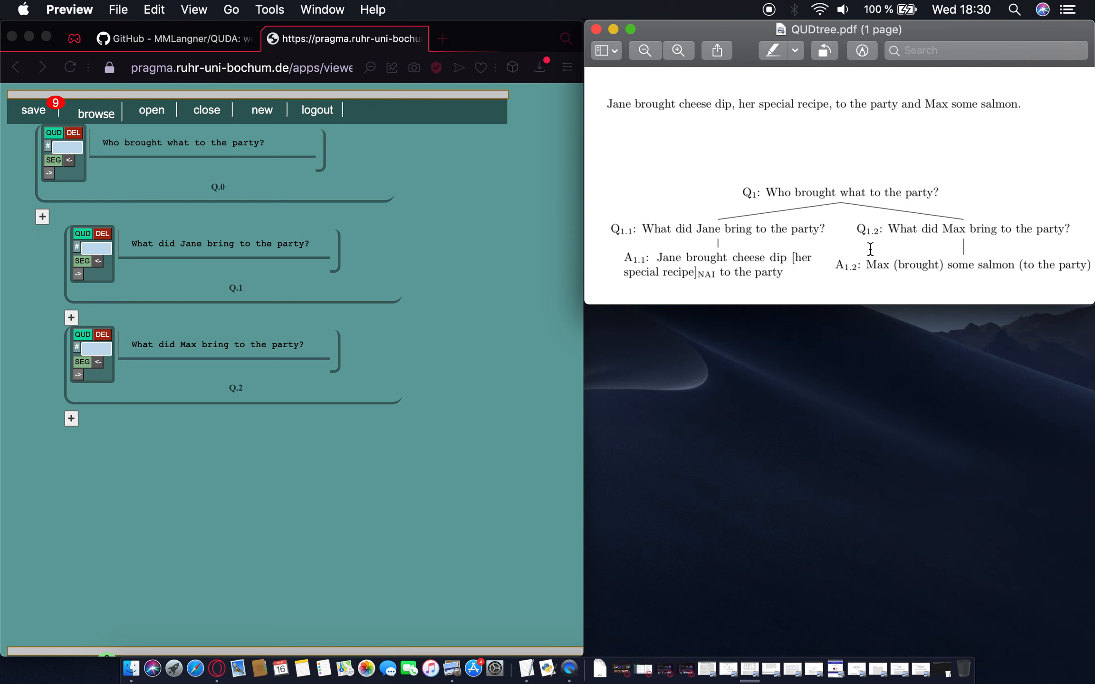
left_click(425, 241)
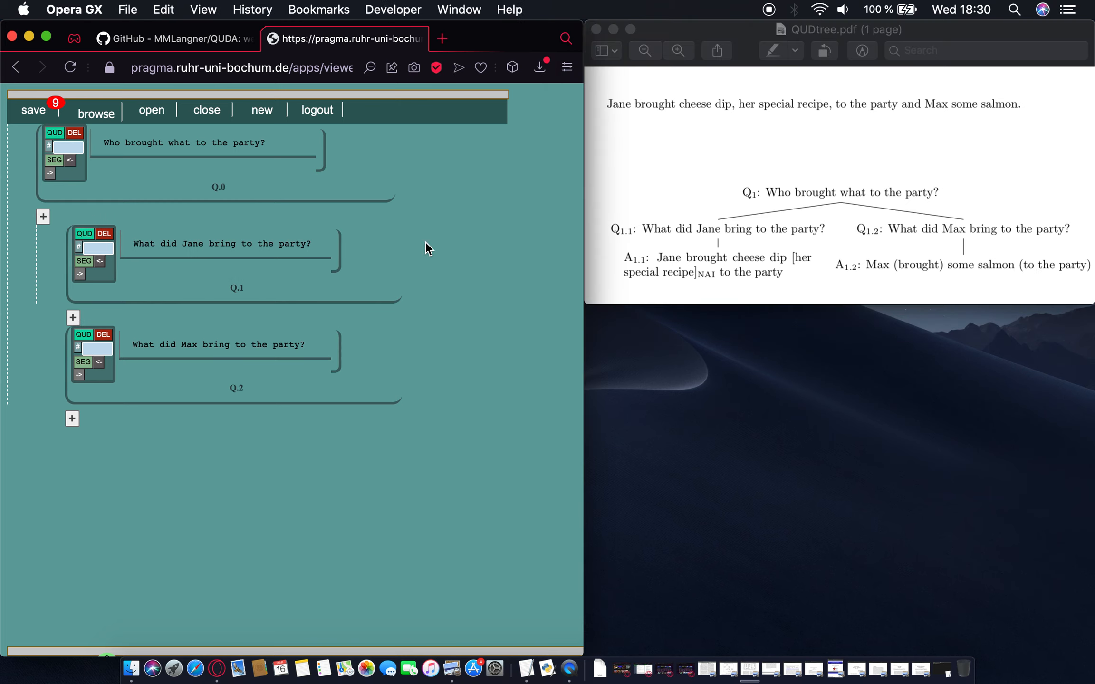
Step: Add three empty segments under the sub-QUD that holds question Q1.2
left_click(82, 362)
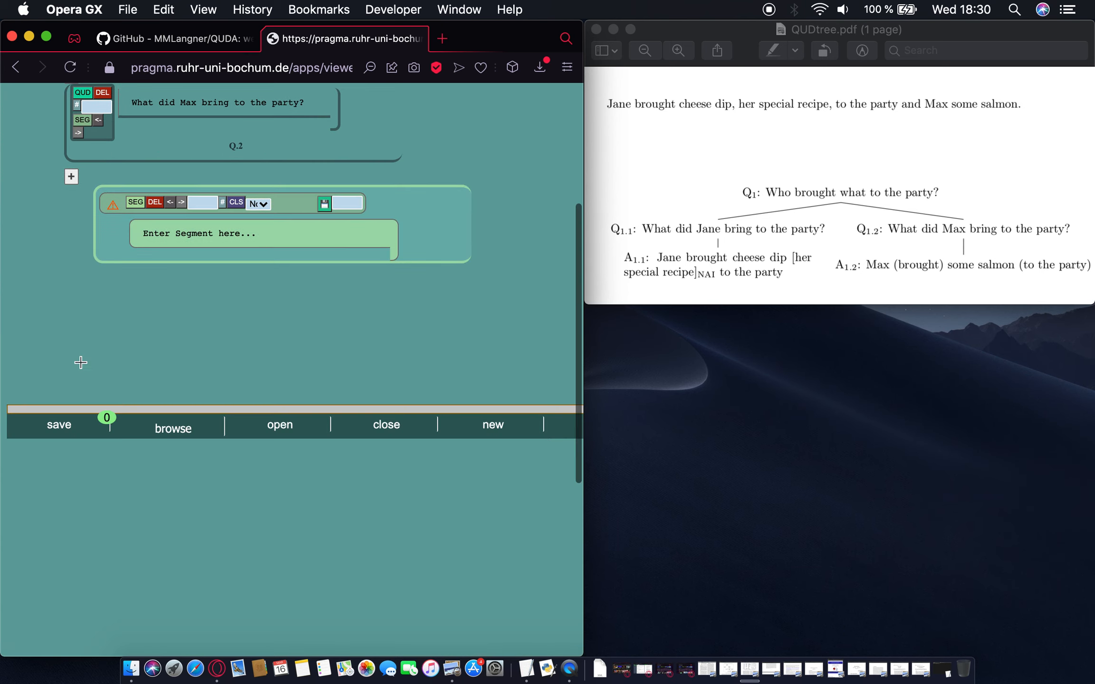
left_click(84, 120)
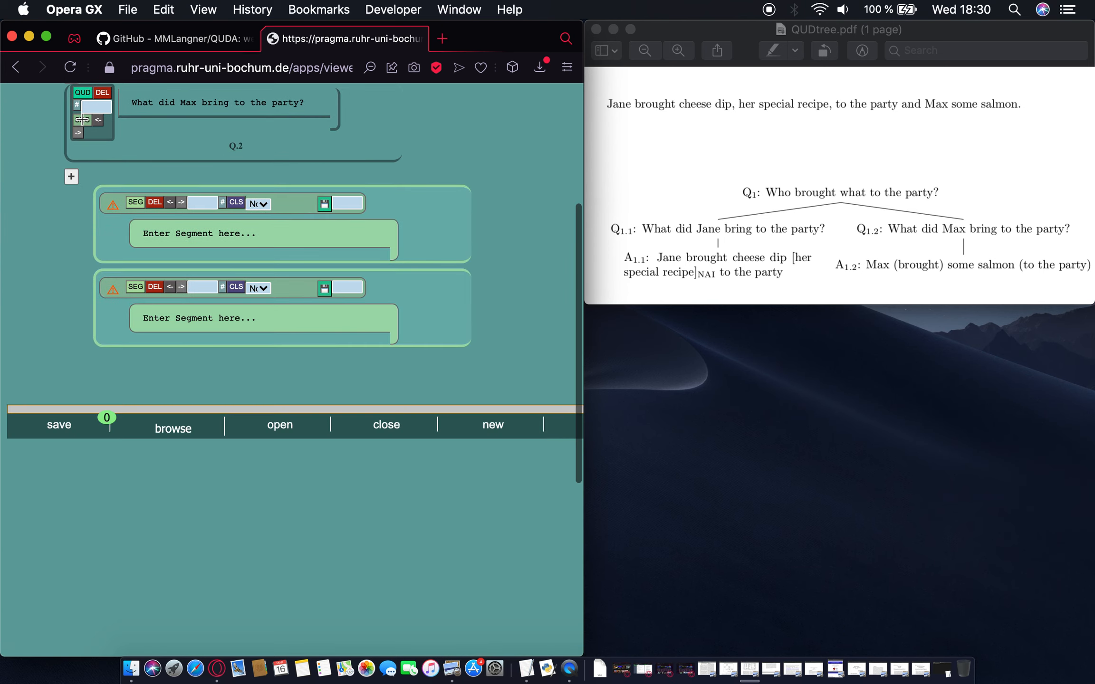
left_click(82, 120)
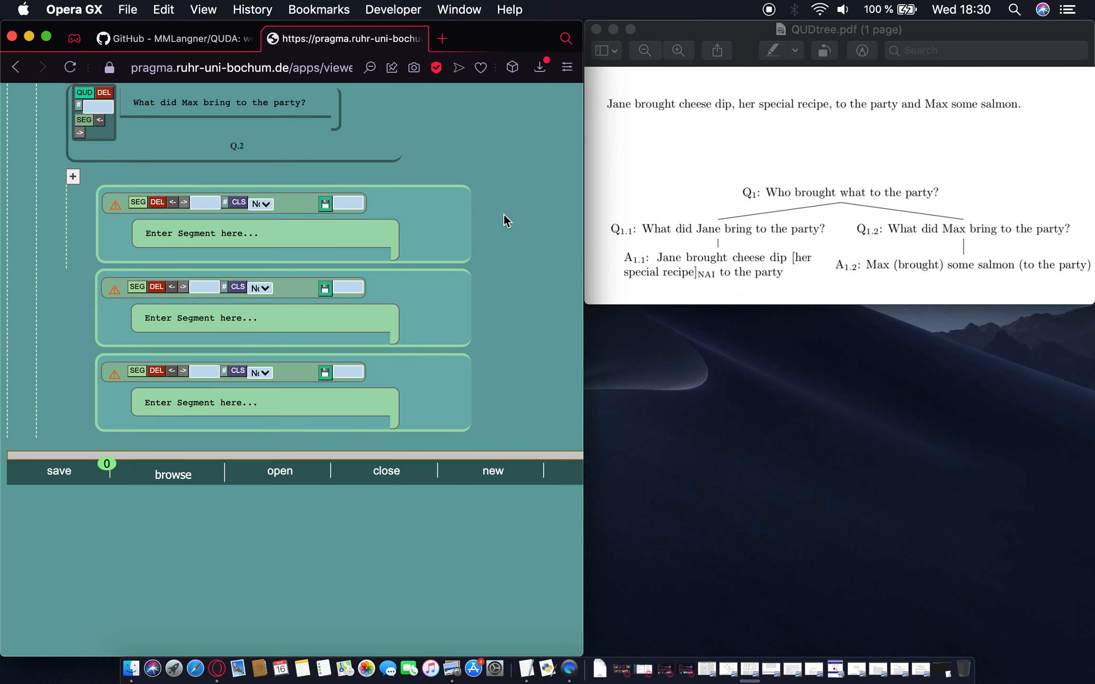
scroll(497, 205, "up", 2)
scroll(497, 205, "down", 2)
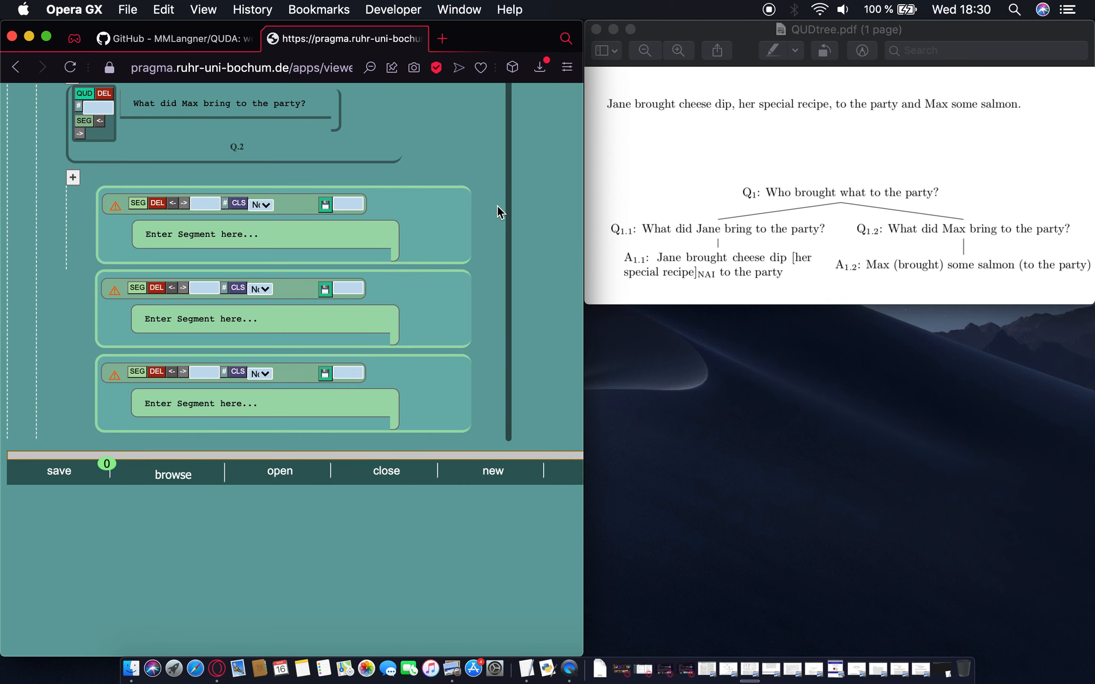
Step: Replace the placeholder in the first segment with the first word of answer A1.2 copied from the PDF, and commit it
left_click(875, 263)
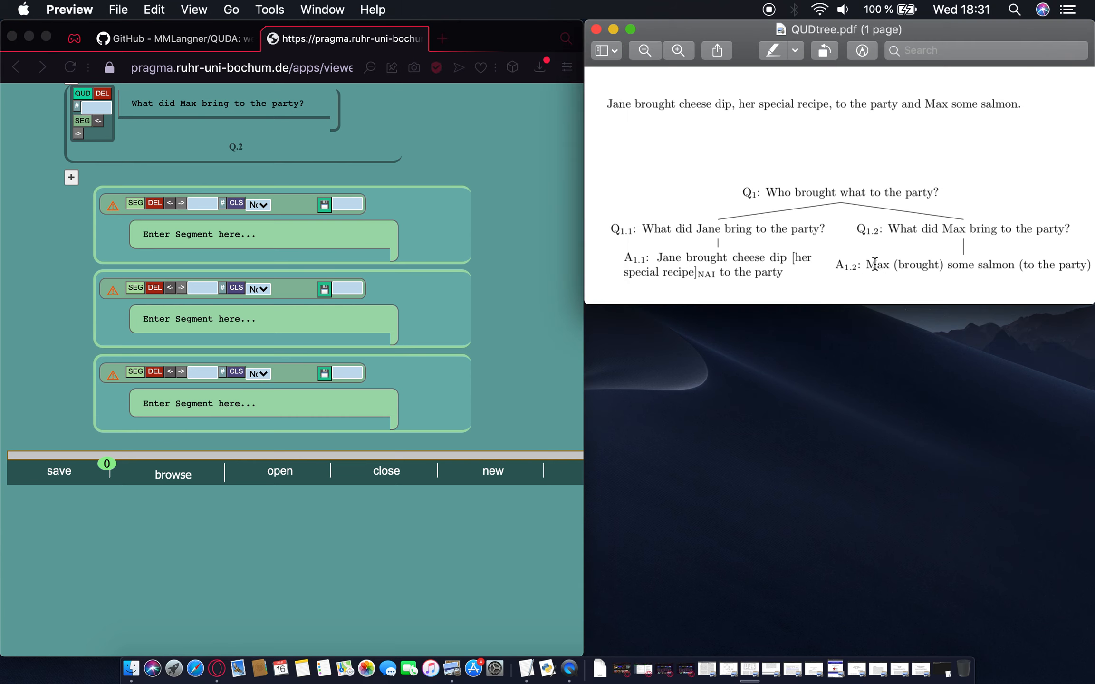
double_click(877, 264)
key("super+c")
left_click(277, 229)
left_click_drag(297, 229, 156, 230)
key("super+v")
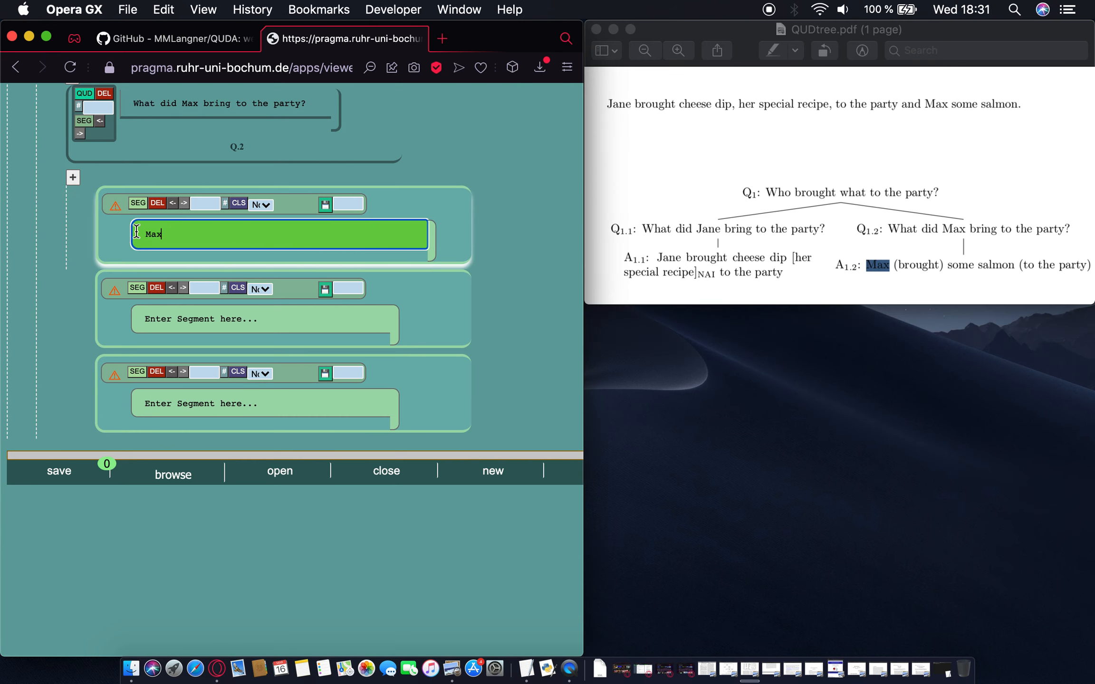
left_click(432, 240)
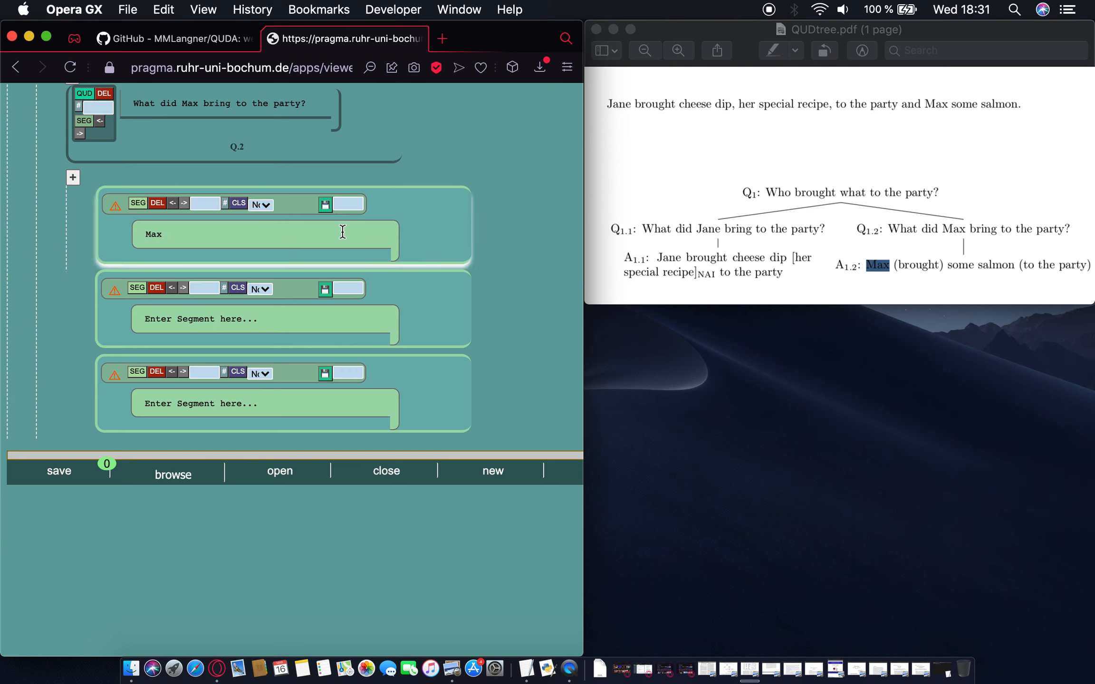
left_click(395, 225)
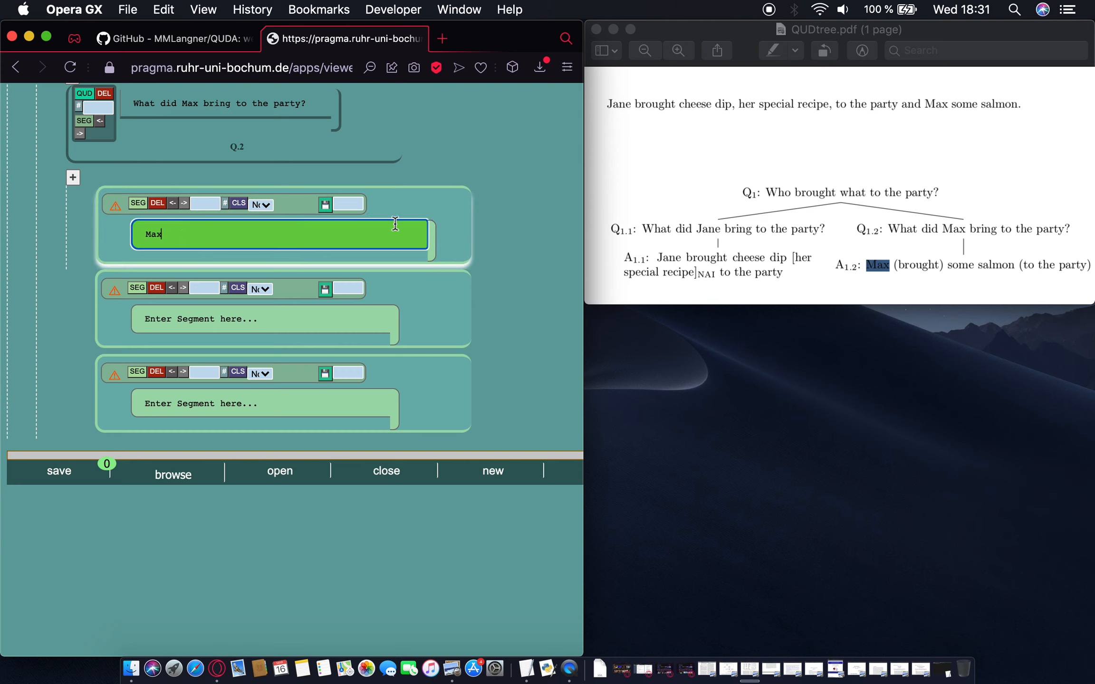
Step: Commit the text of the first segment under question Q1.2 and classify that segment as AT
left_click(430, 227)
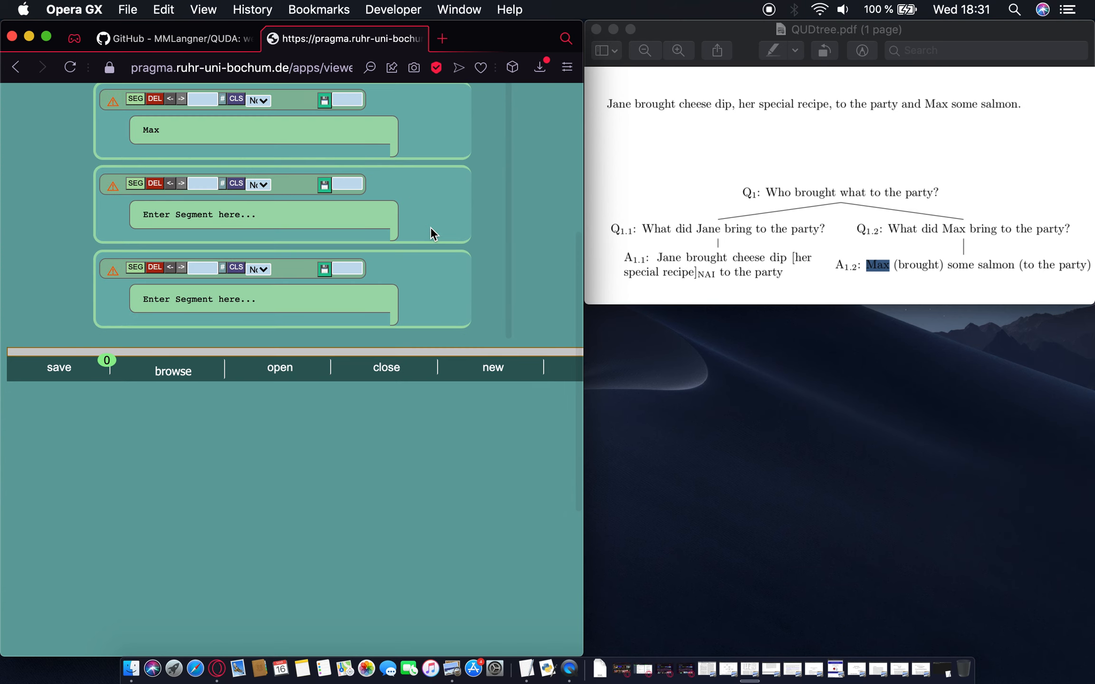
scroll(431, 228, "up", 1)
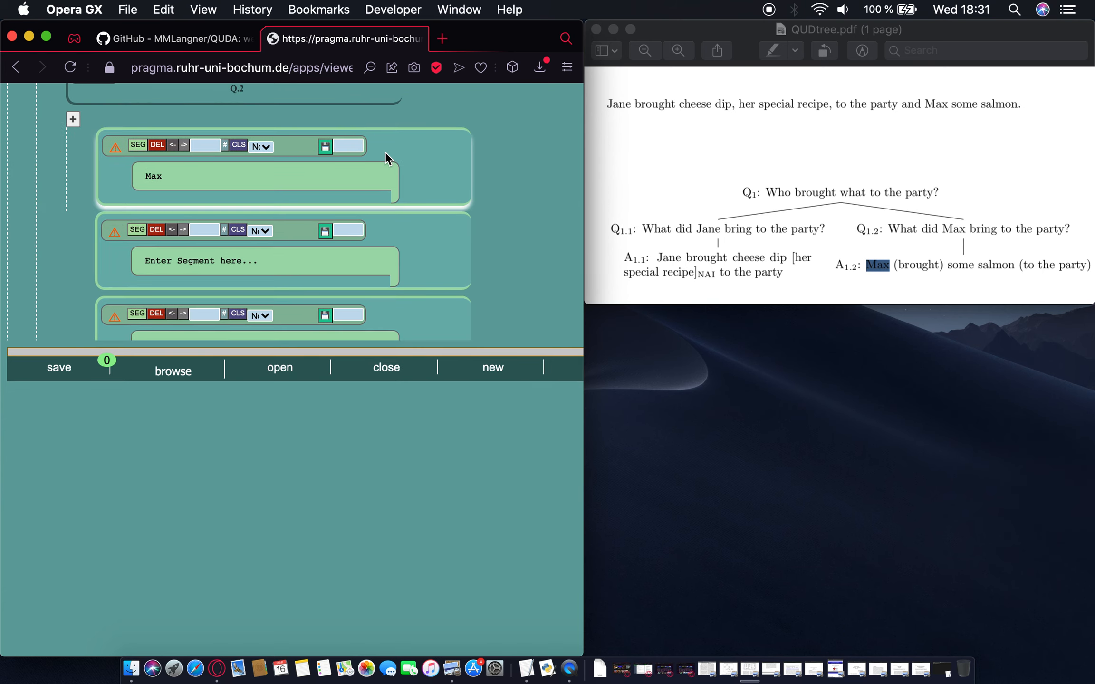
left_click(260, 147)
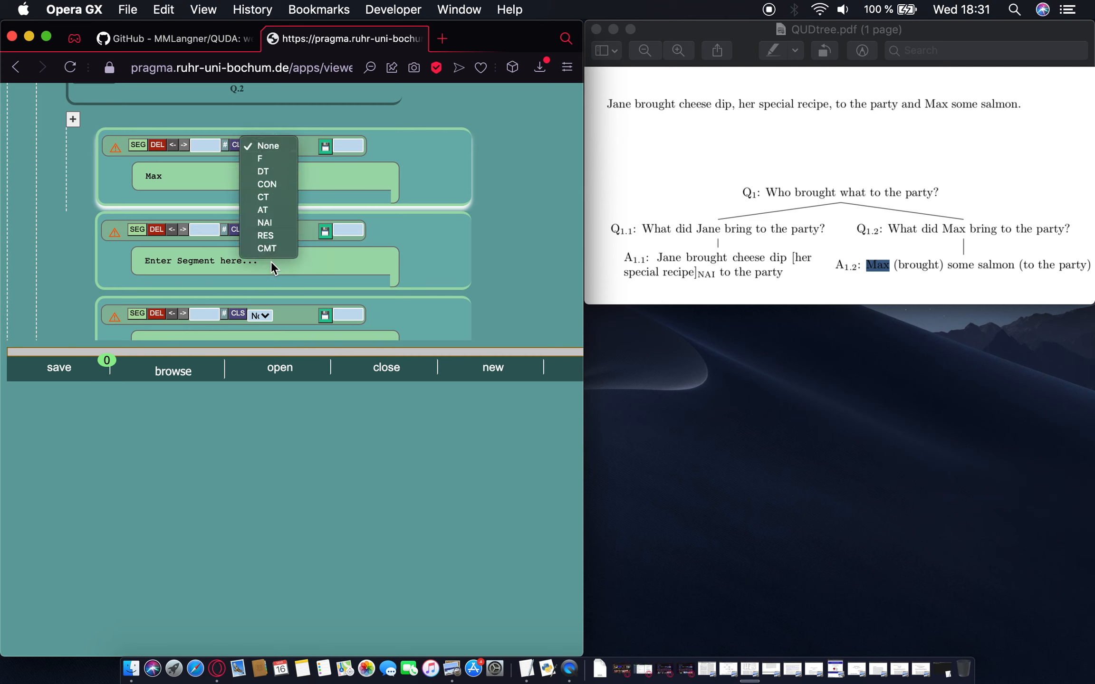
left_click(271, 210)
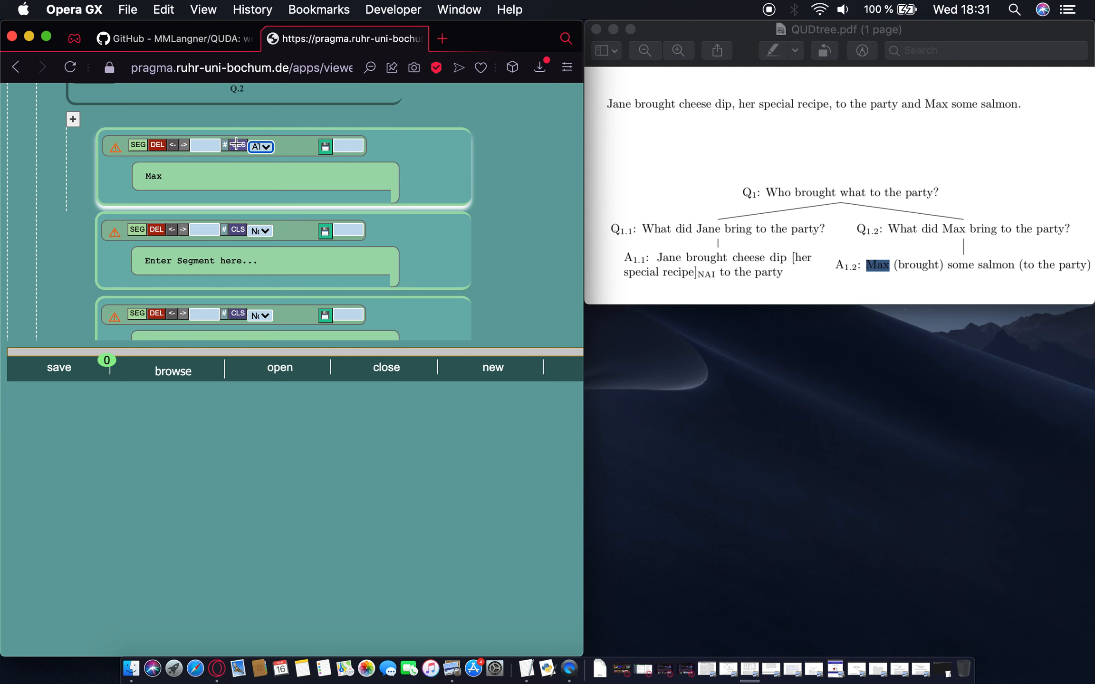
left_click(236, 145)
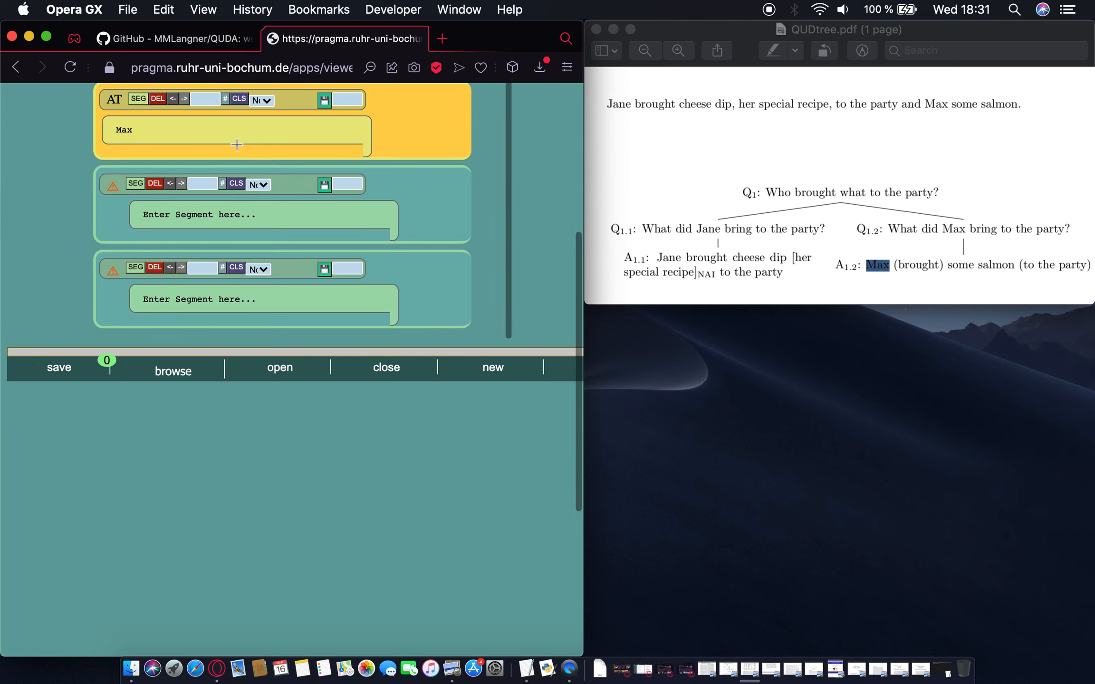
Step: Classify the second segment under question Q1.2 as F
scroll(519, 144, "up", 1)
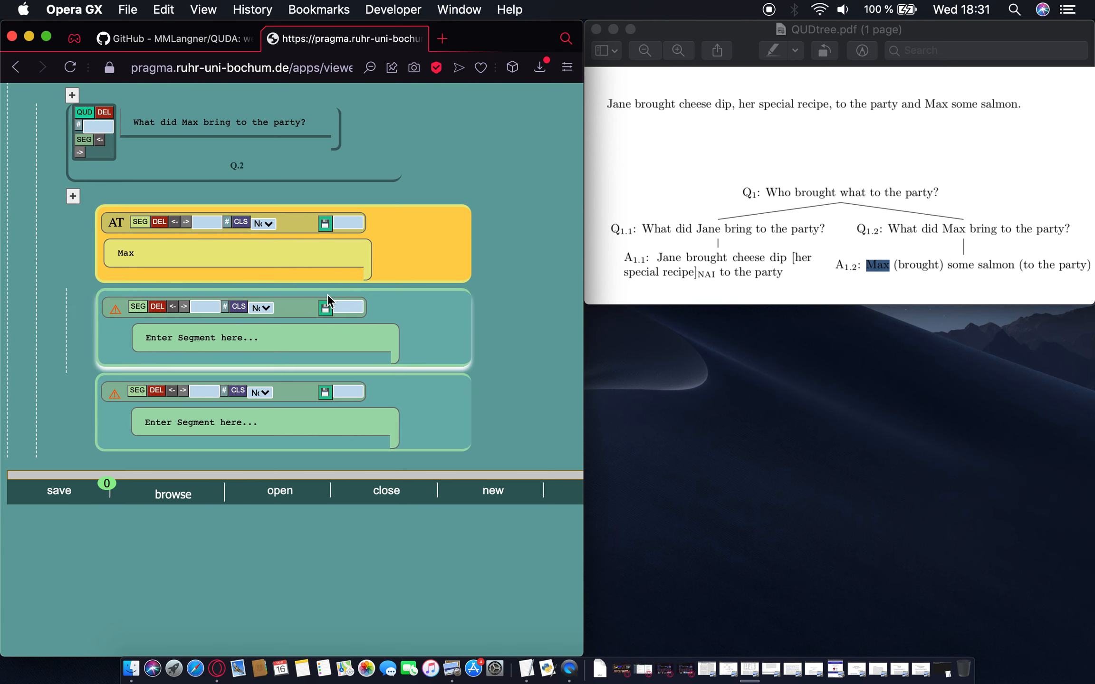
left_click(262, 308)
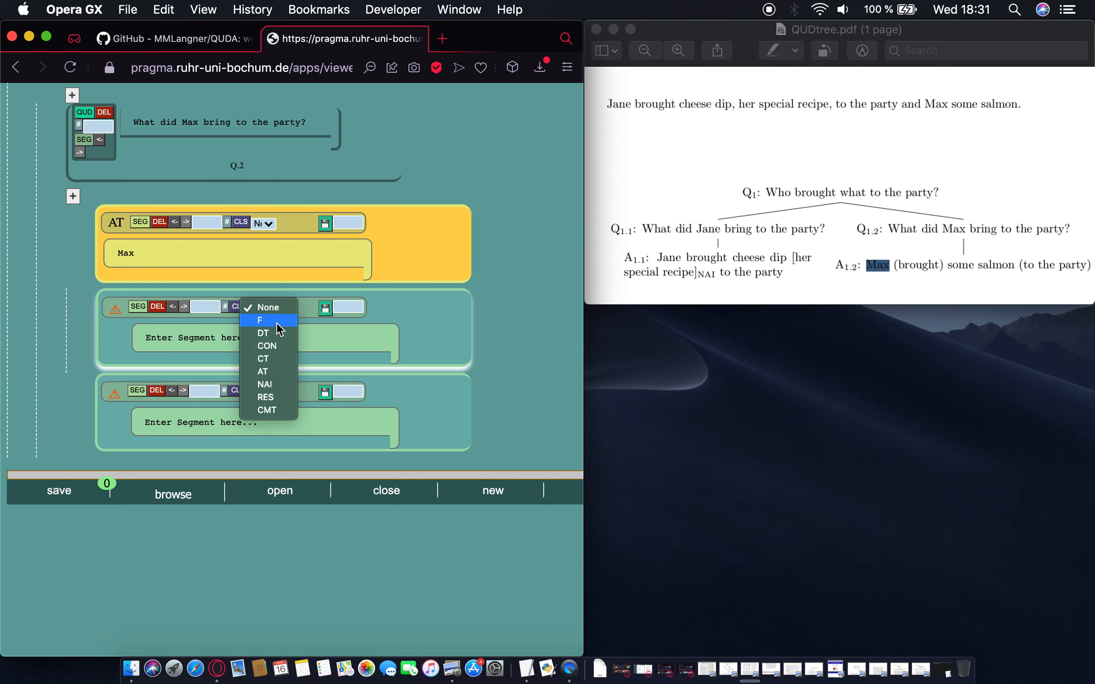
left_click(276, 321)
left_click(236, 308)
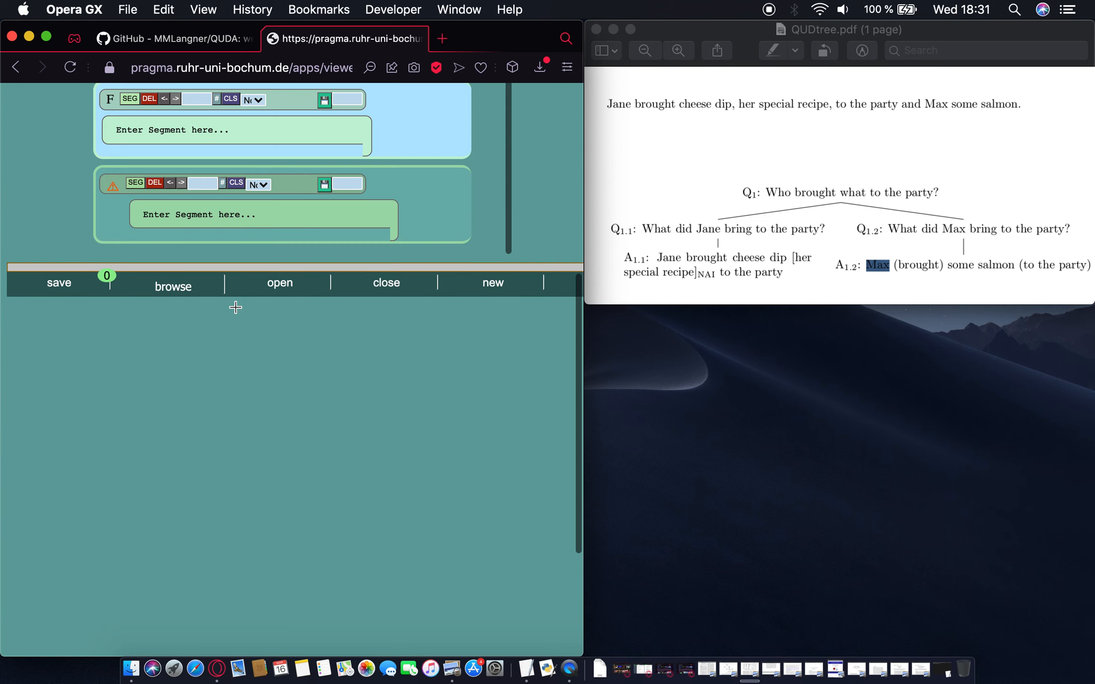
Step: Try to replace the placeholder in the F segment with "(brought) some salmon" copied from answer A1.2 in the PDF
scroll(236, 307, "up", 4)
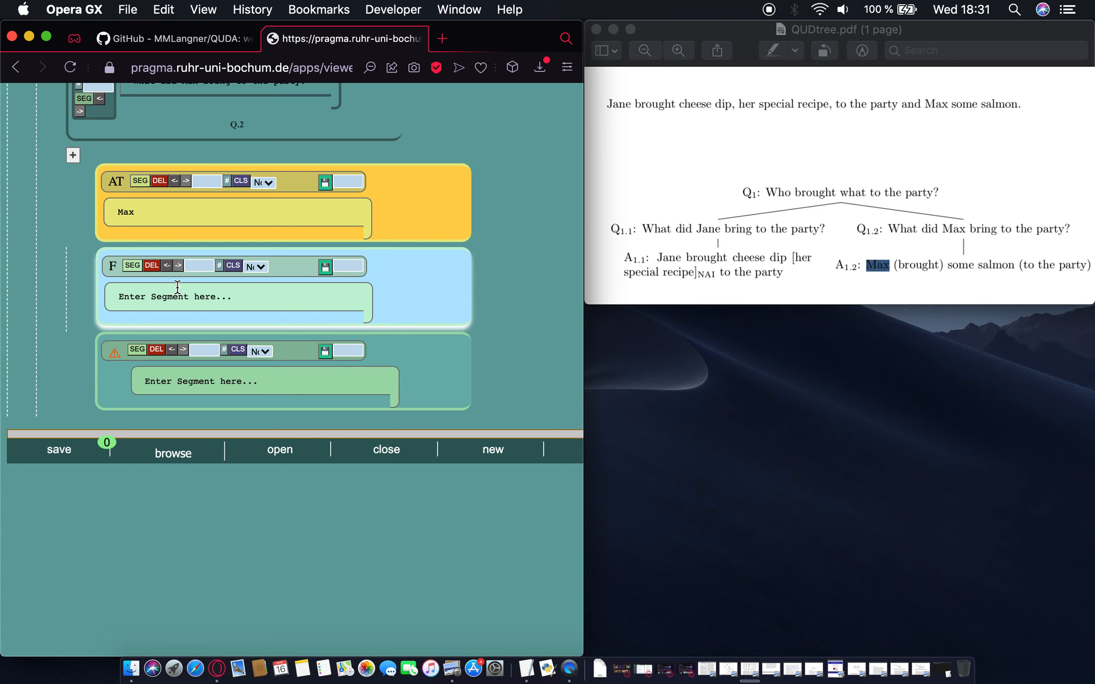
left_click(127, 299)
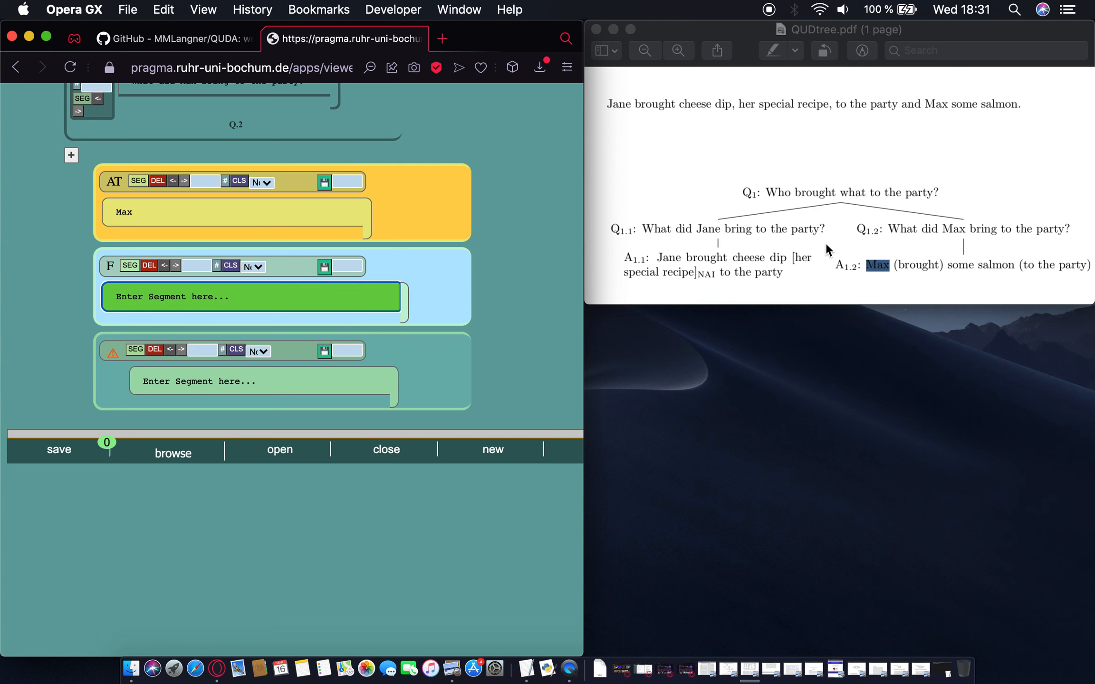
left_click(937, 253)
left_click_drag(895, 264, 1013, 269)
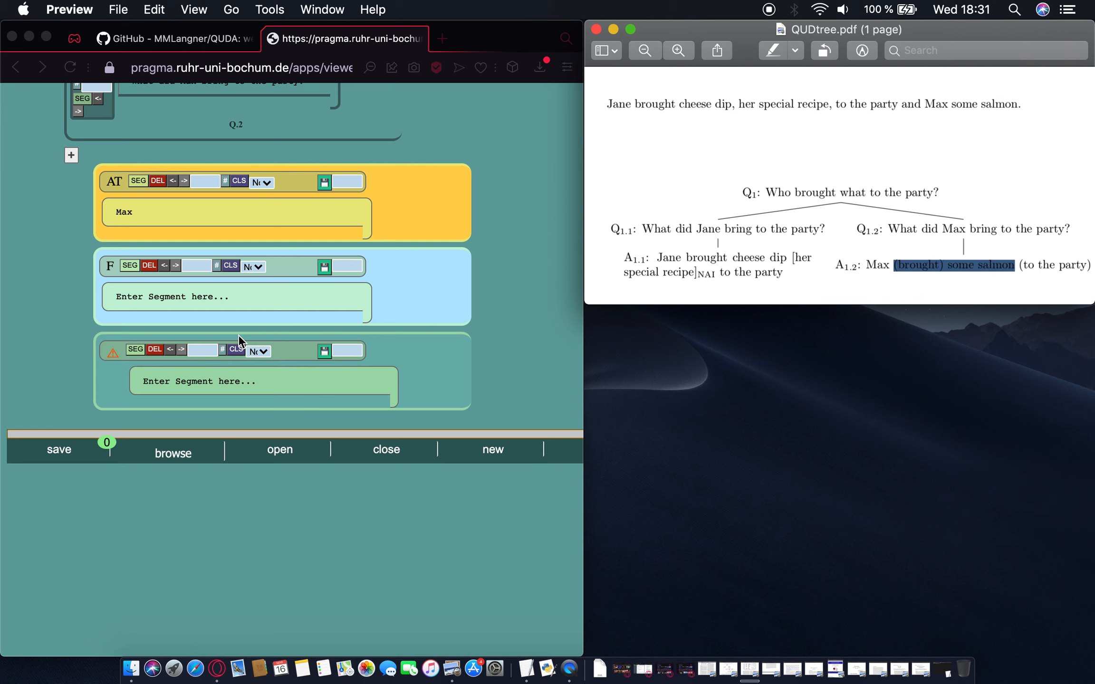
left_click(237, 297)
key("super+v")
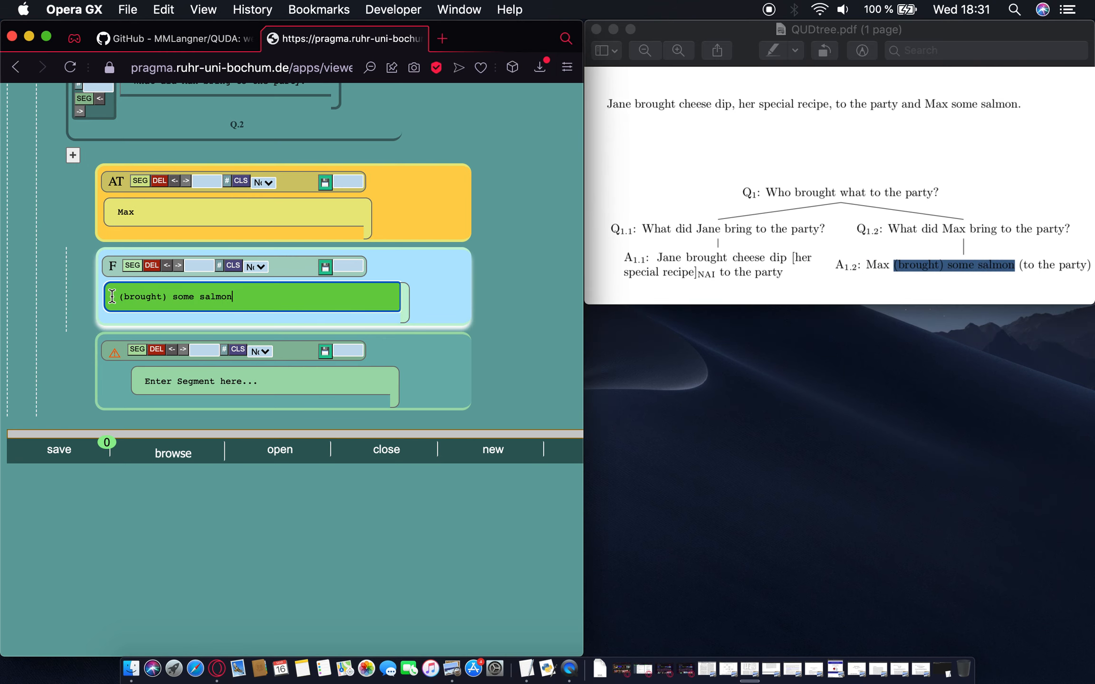
left_click(408, 306)
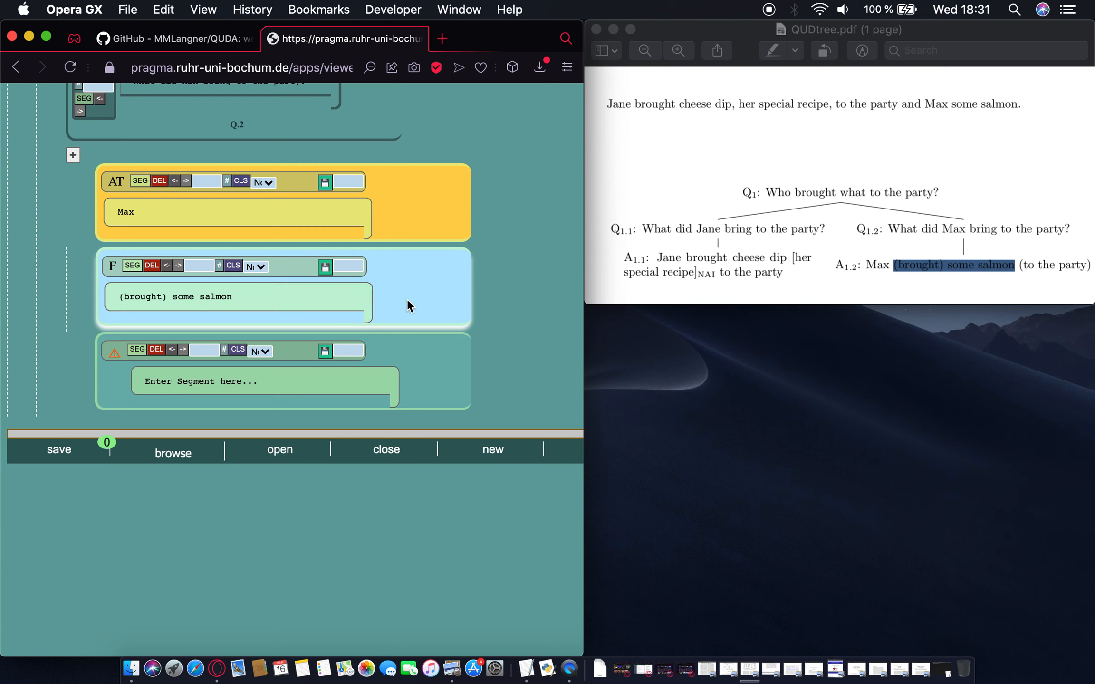
Step: Replace the placeholder in the third segment with "(to the party)" copied from answer A1.2 in the PDF, and commit it
scroll(508, 315, "down", 1)
left_click(1030, 265)
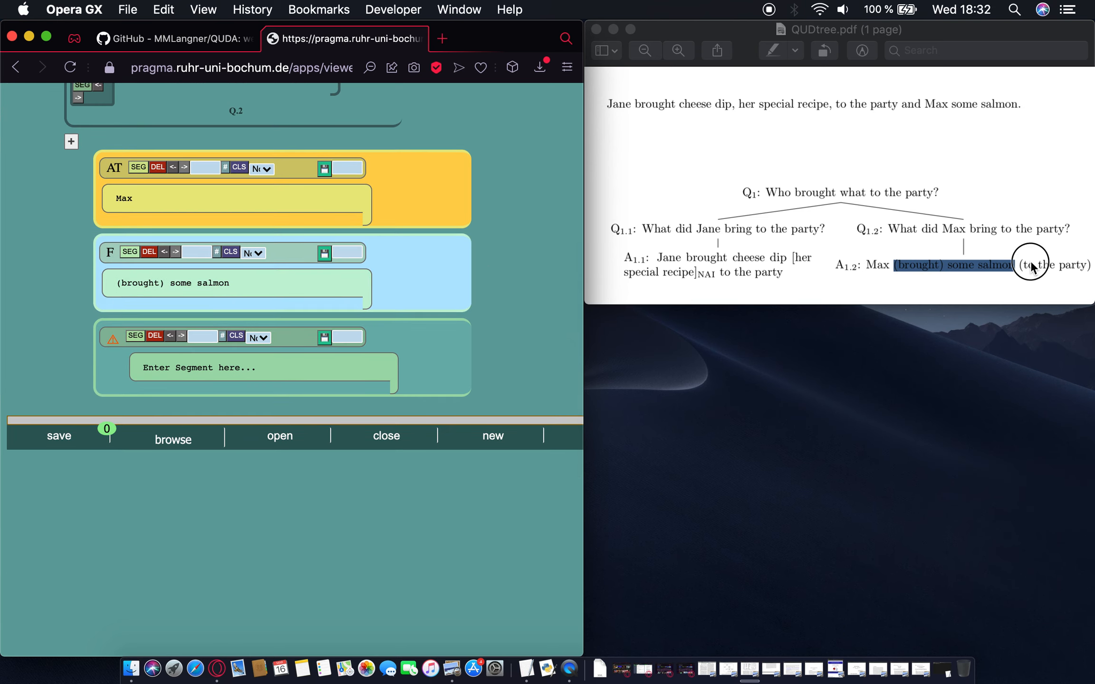
left_click_drag(1020, 265, 1062, 269)
key("super+c")
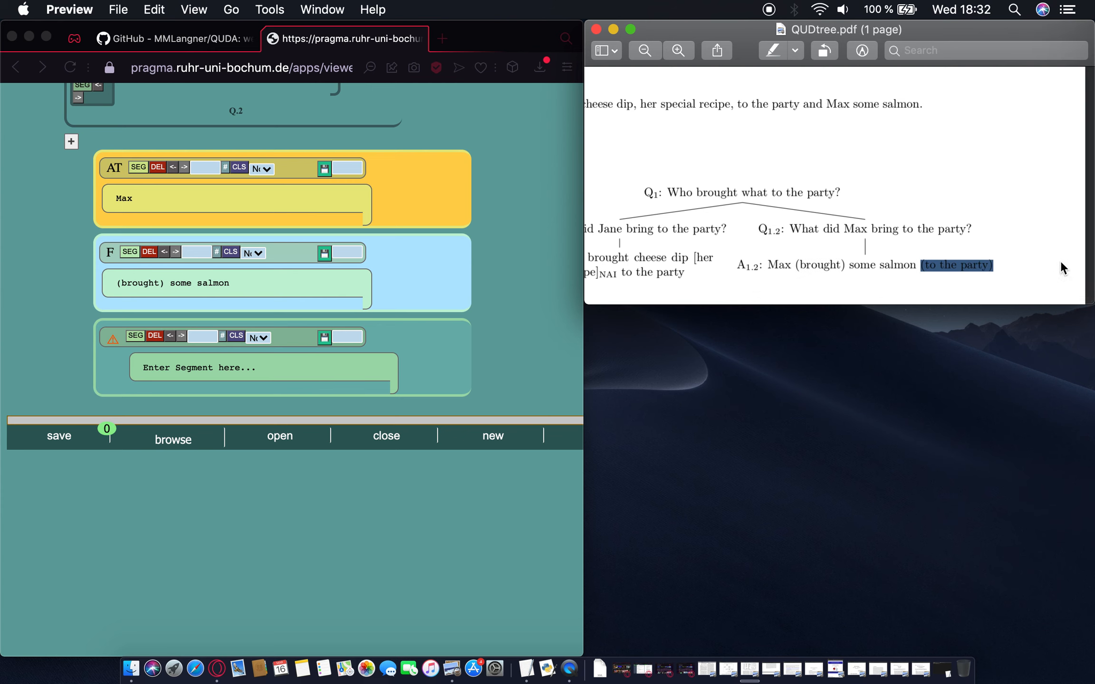
left_click(274, 364)
triple_click(226, 368)
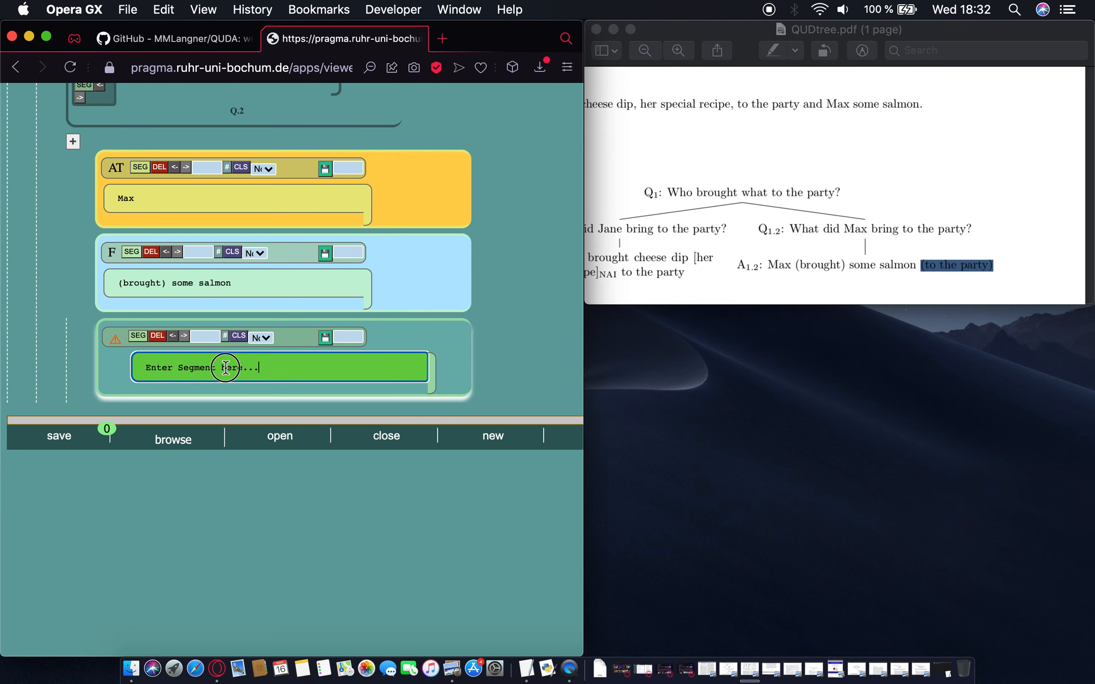
key("super+v")
left_click(433, 374)
Step: Classify the "(to the party)" segment as AT
scroll(432, 373, "down", 5)
scroll(328, 245, "up", 4)
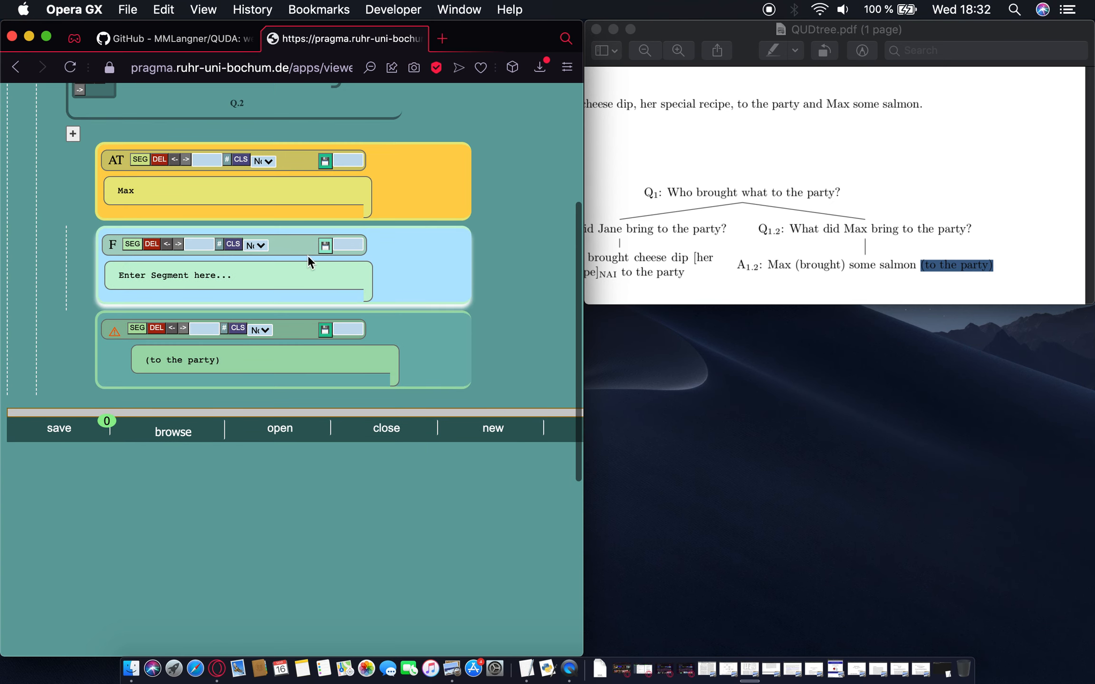
left_click(262, 331)
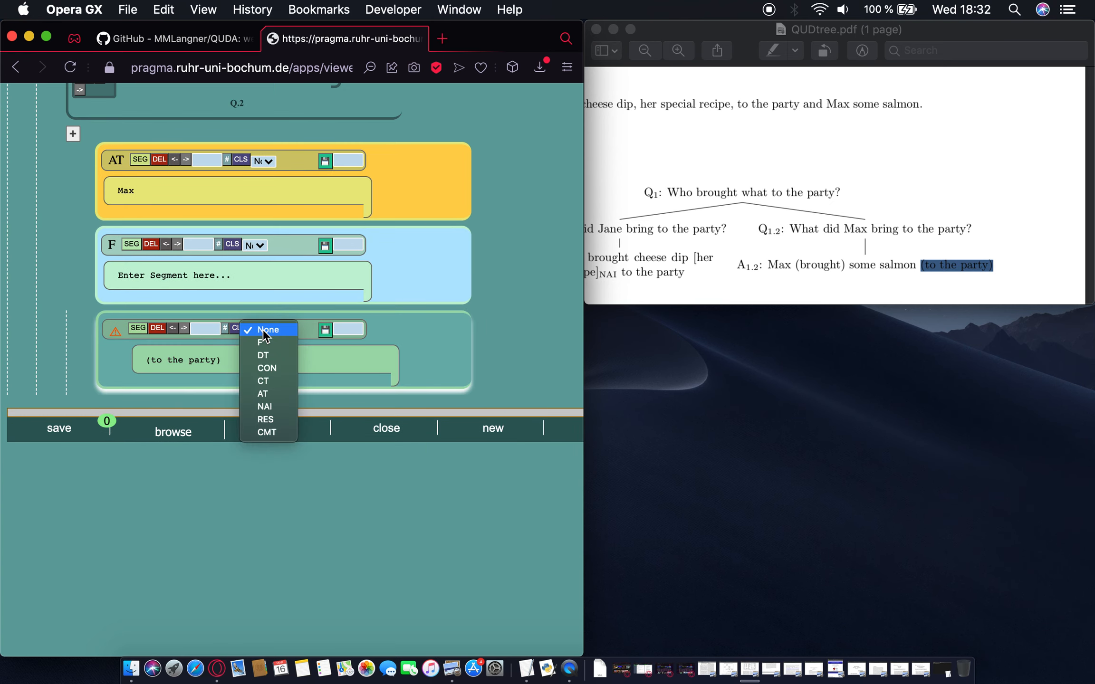
left_click(278, 393)
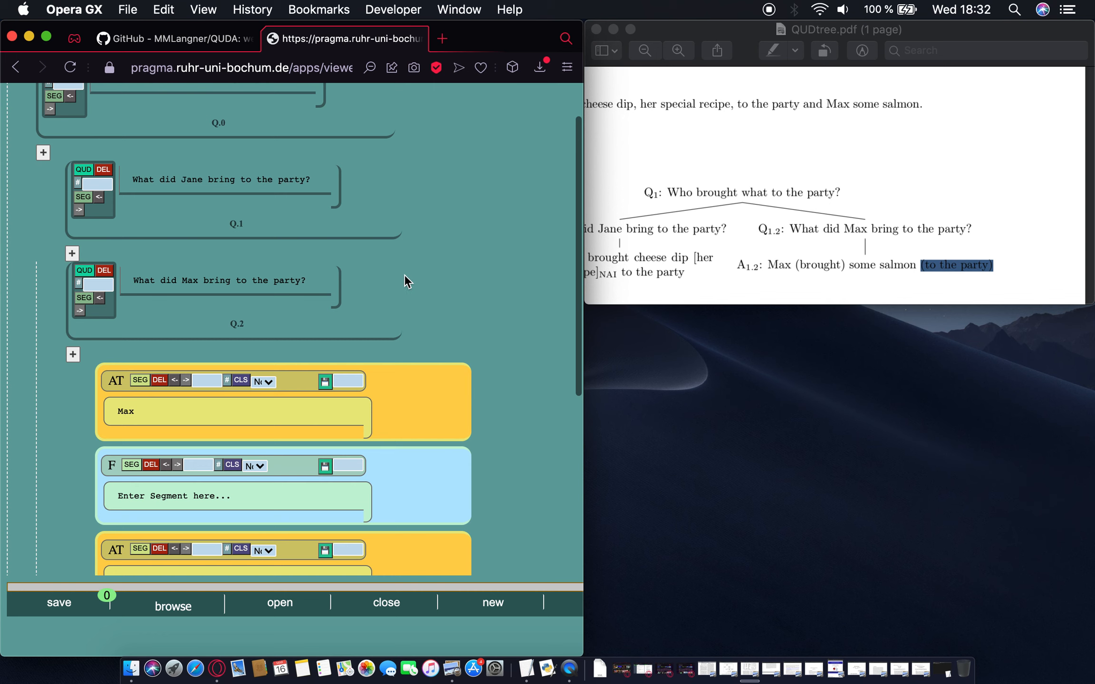
Step: Examine answer A1.1 in the PDF and how its wording, including the bracketed NAI part, divides into segments
left_click(702, 258)
scroll(696, 257, "left", 5)
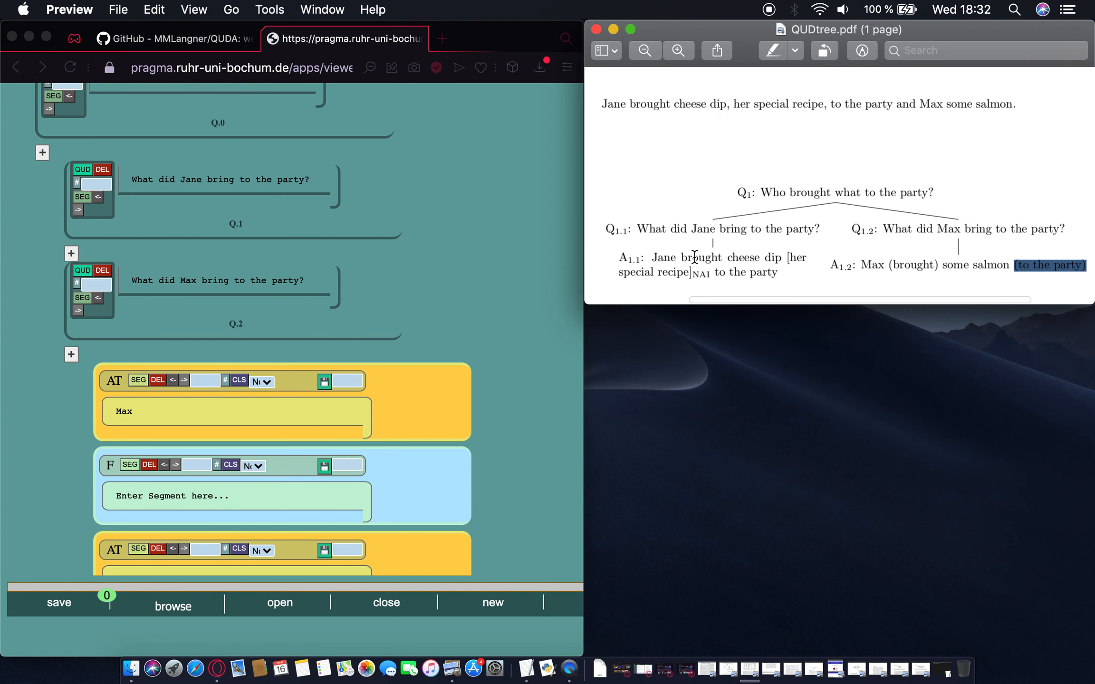
left_click(653, 189)
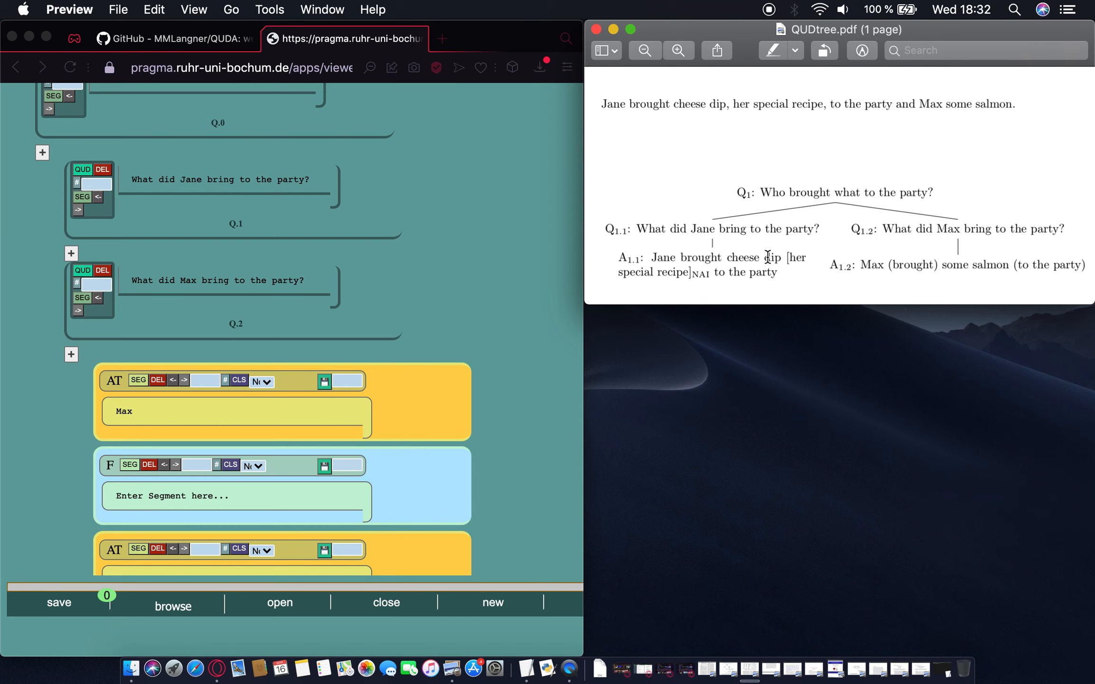
left_click_drag(787, 261, 687, 278)
left_click(687, 278)
double_click(660, 259)
left_click_drag(684, 258, 778, 259)
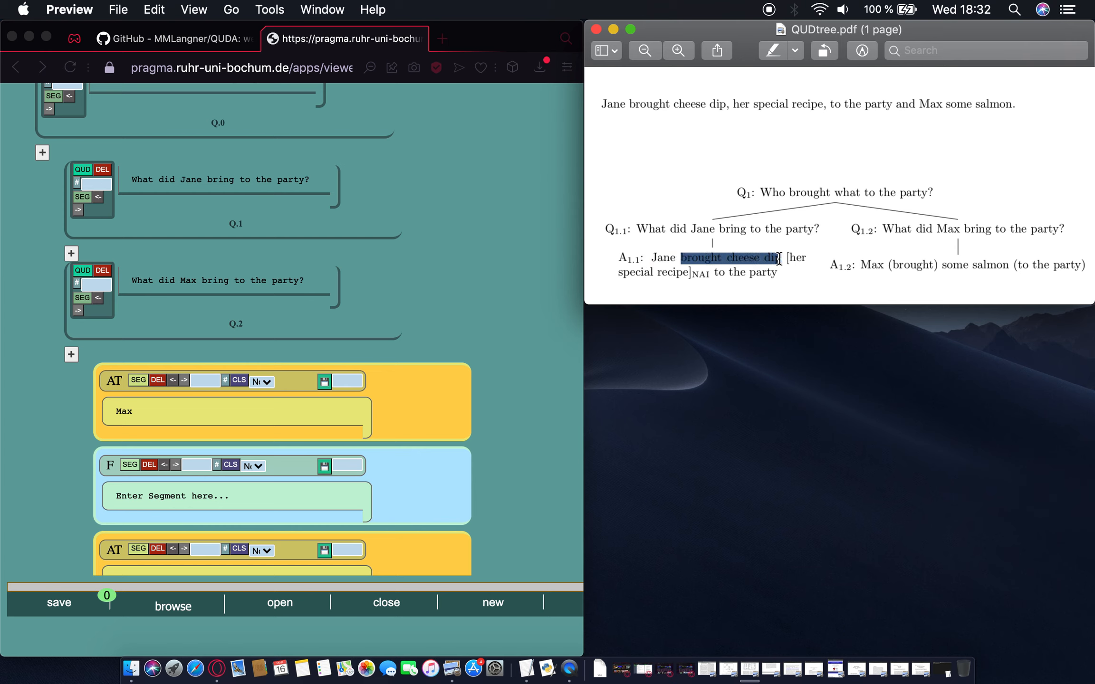
left_click_drag(715, 272, 779, 274)
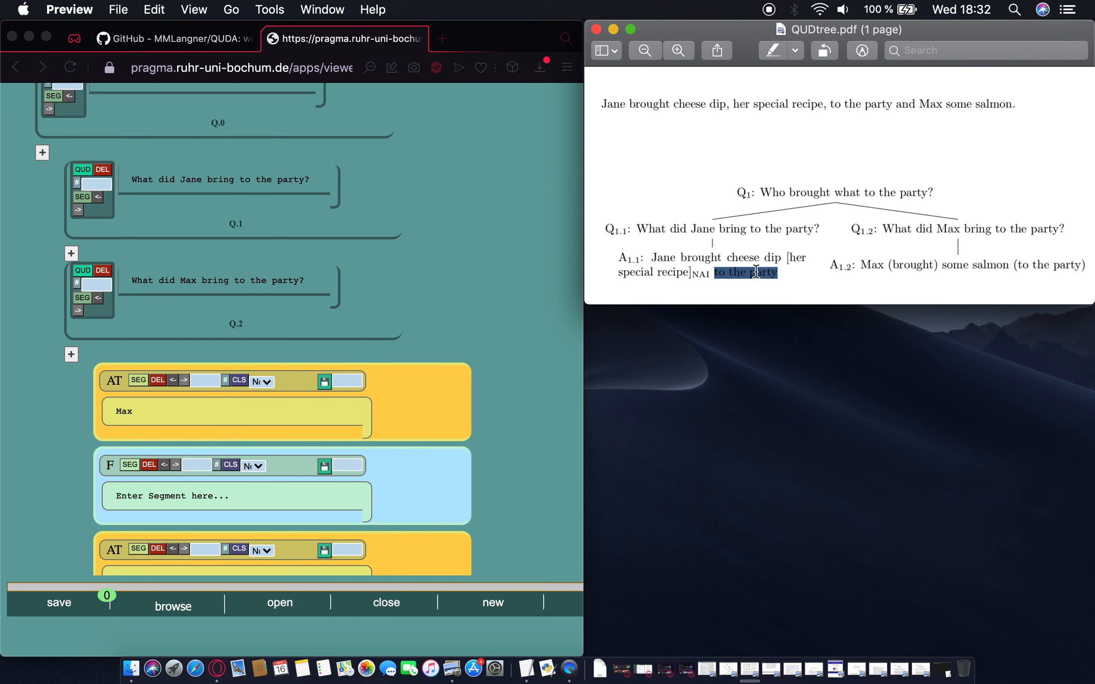
left_click(670, 167)
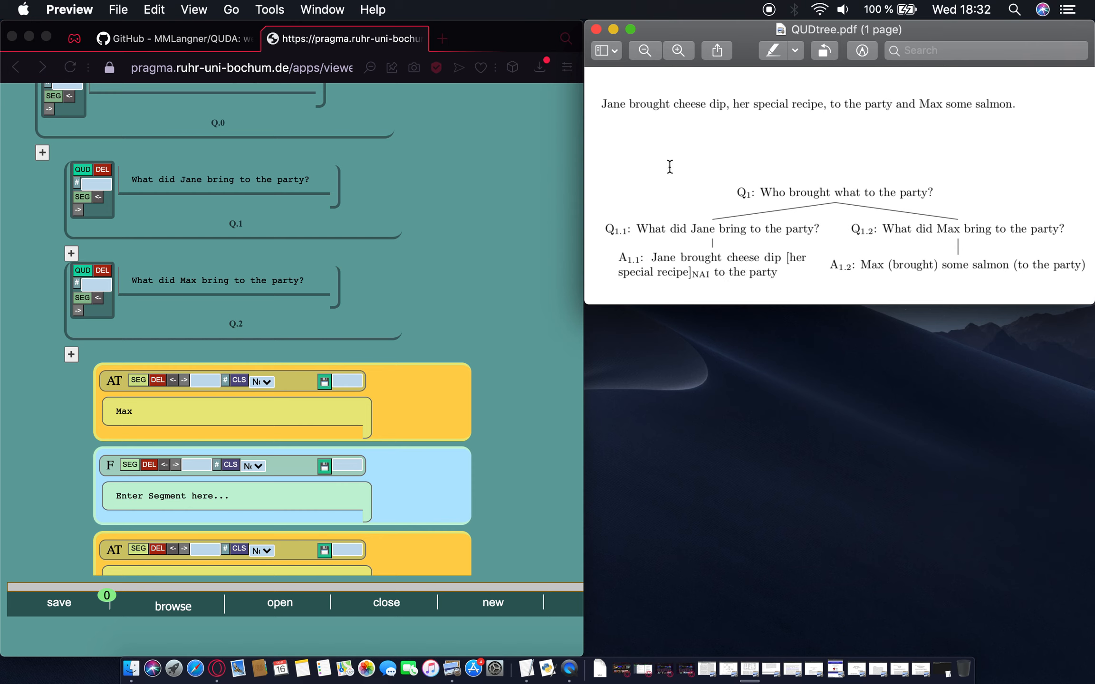
Step: Add two empty segments under the sub-QUD that holds question Q1.1
left_click(58, 200)
left_click(78, 200)
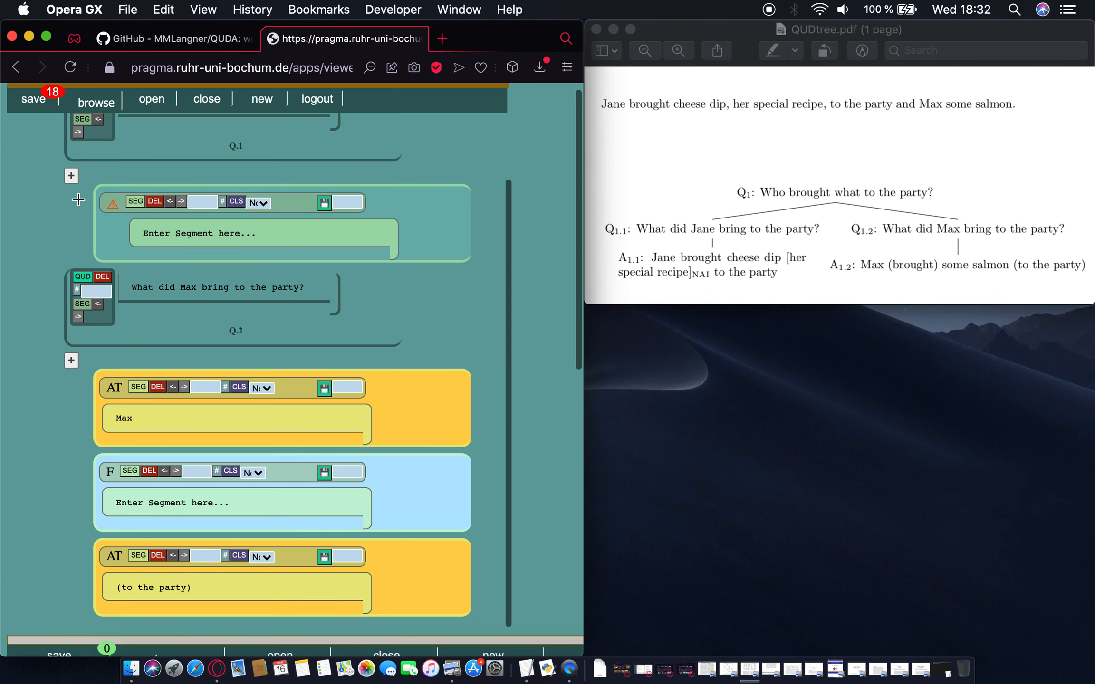
scroll(78, 200, "up", 3)
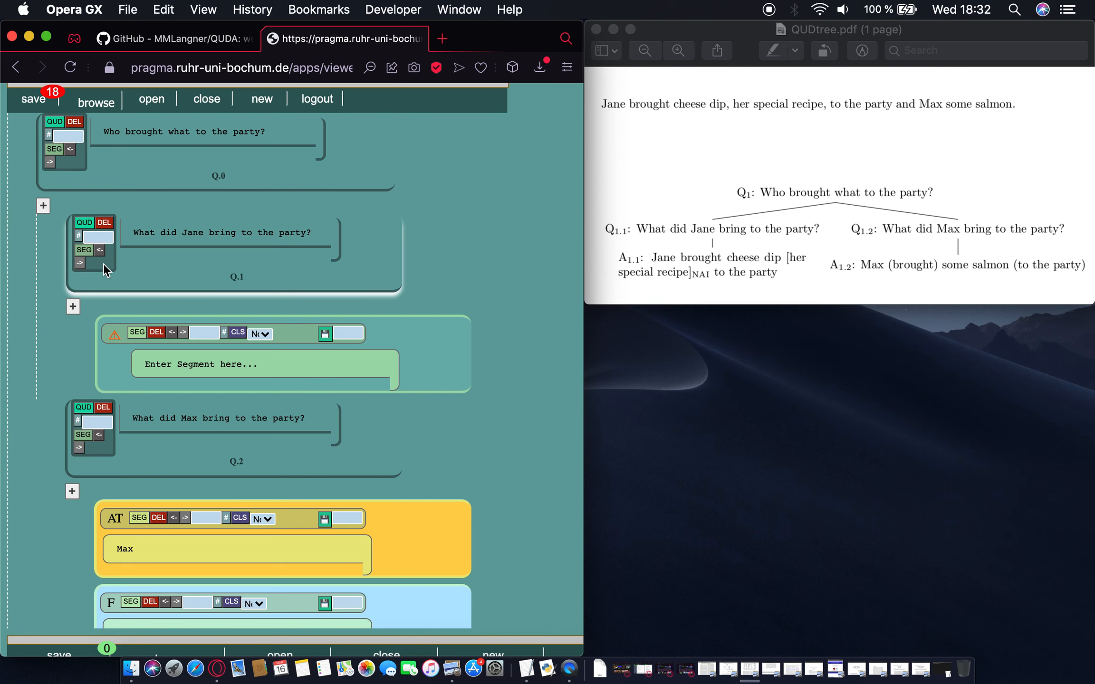
left_click(83, 256)
Step: Replace the placeholder in the first Q1.1 segment with the first word of answer A1.1 copied from the PDF, and commit it
left_click(699, 247)
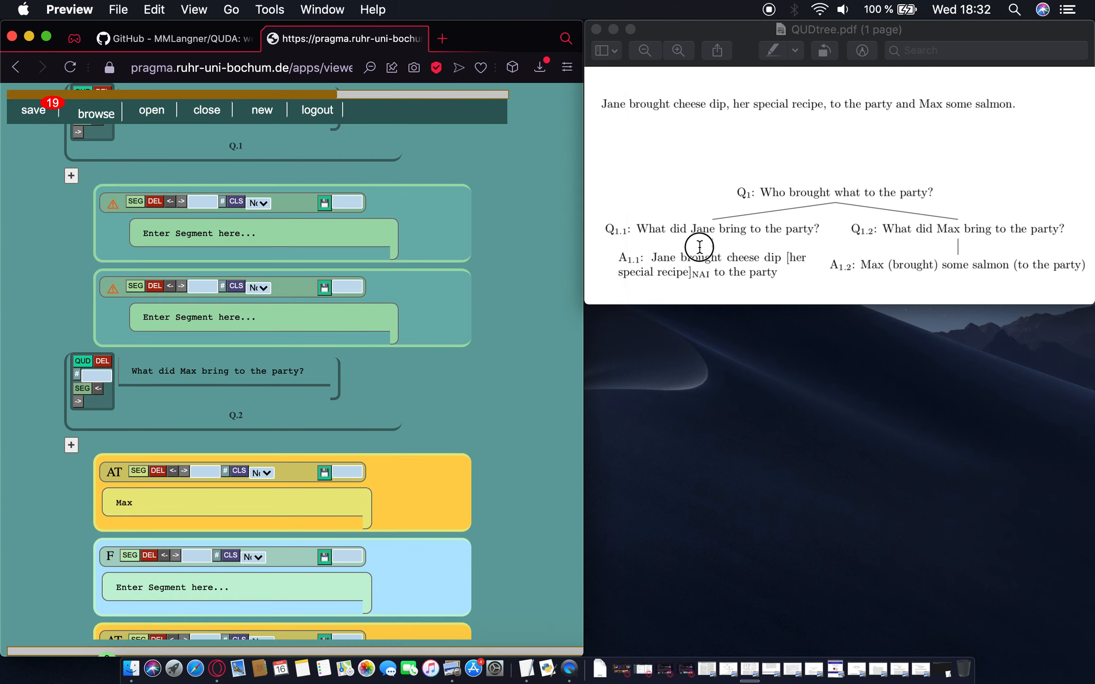
double_click(656, 257)
key("super+c")
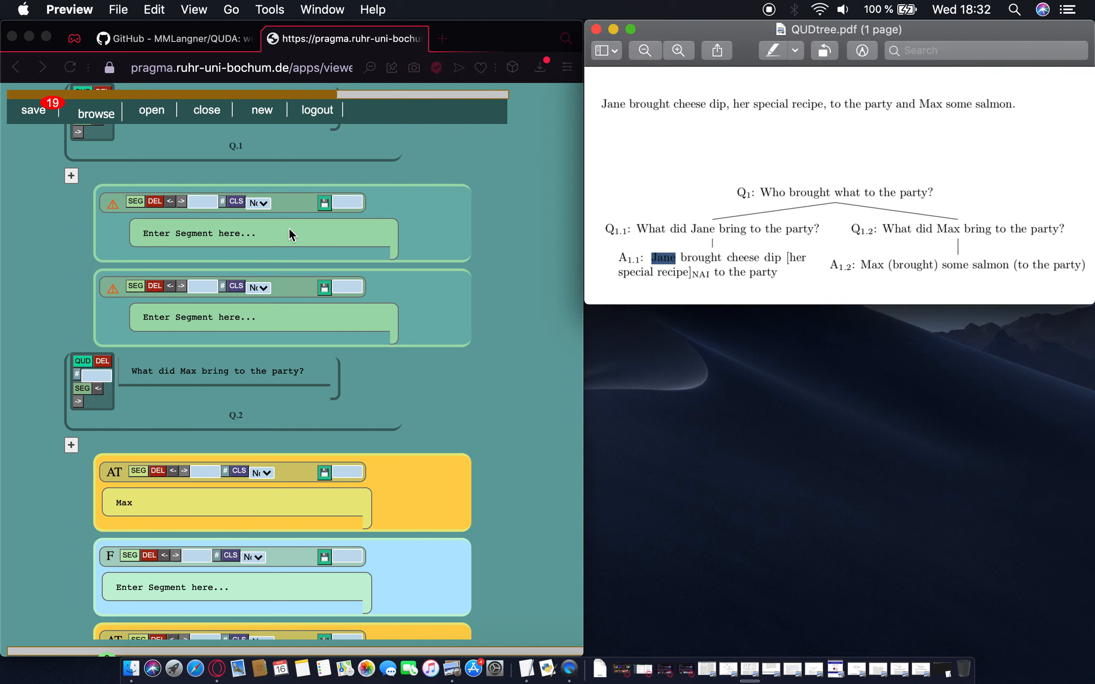
left_click(303, 232)
key("super+v")
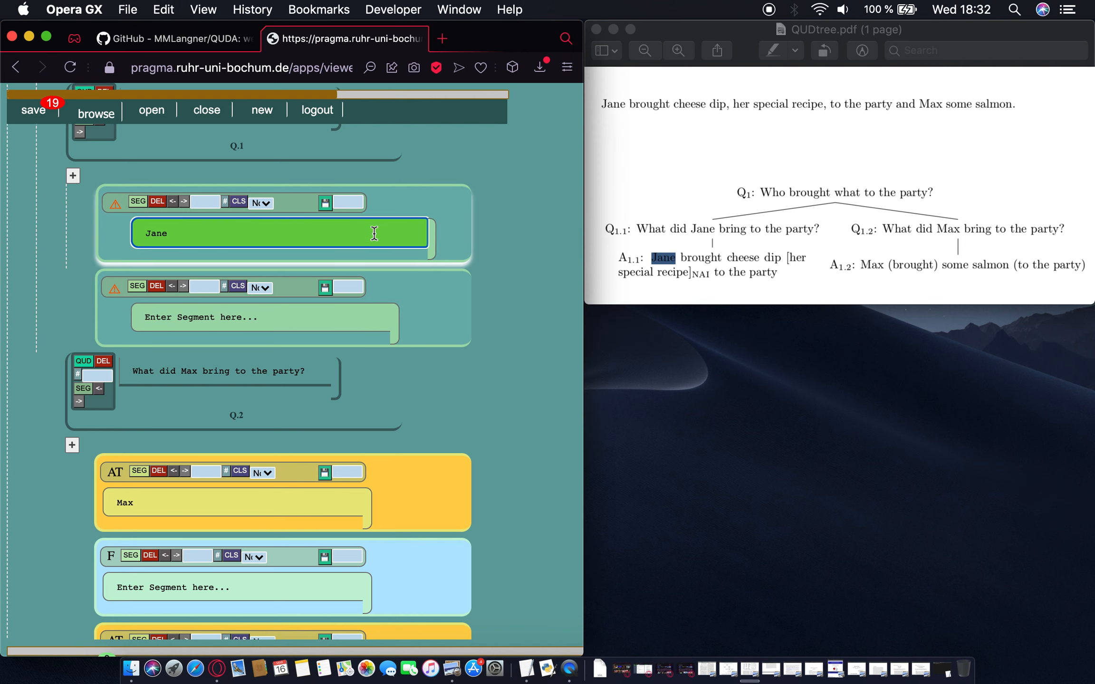
left_click(433, 232)
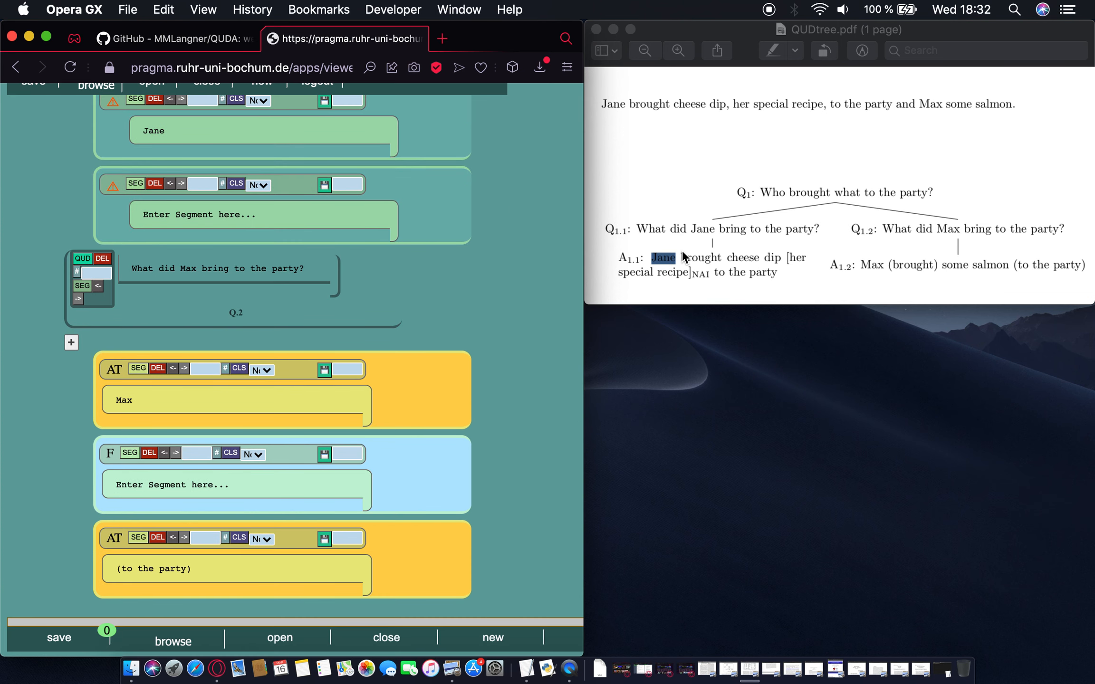
Step: Replace the placeholder in the second Q1.1 segment with "brought cheese dip" copied from answer A1.1 in the PDF, and commit it
left_click(685, 259)
left_click_drag(683, 260, 782, 261)
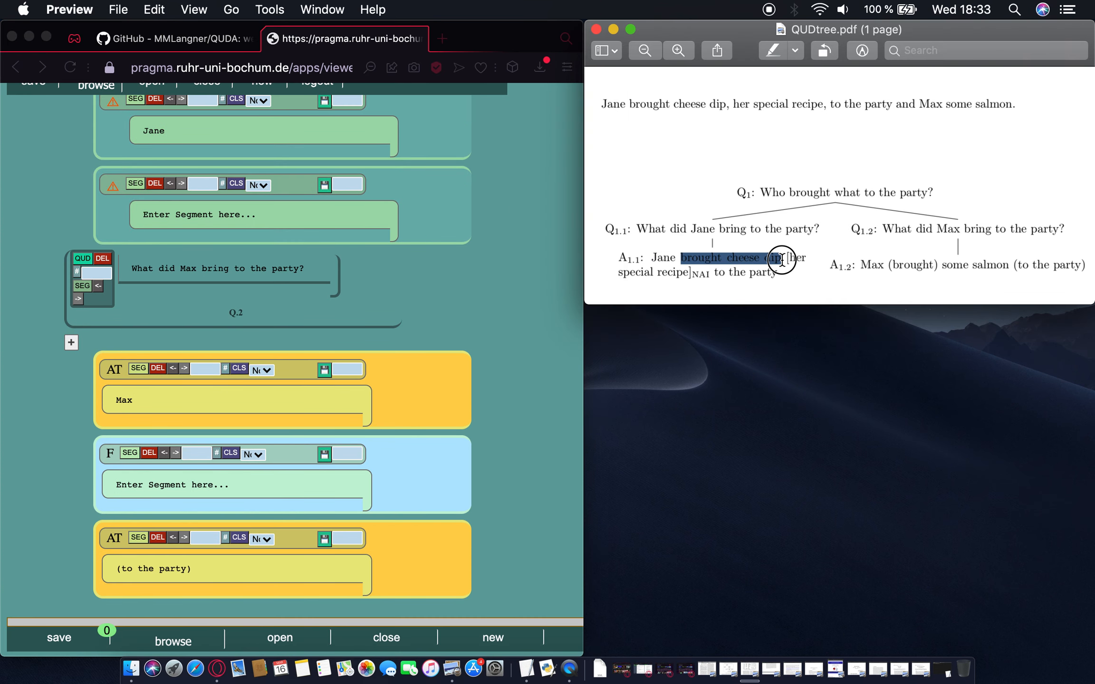
left_click(267, 222)
key("super+v")
left_click(429, 216)
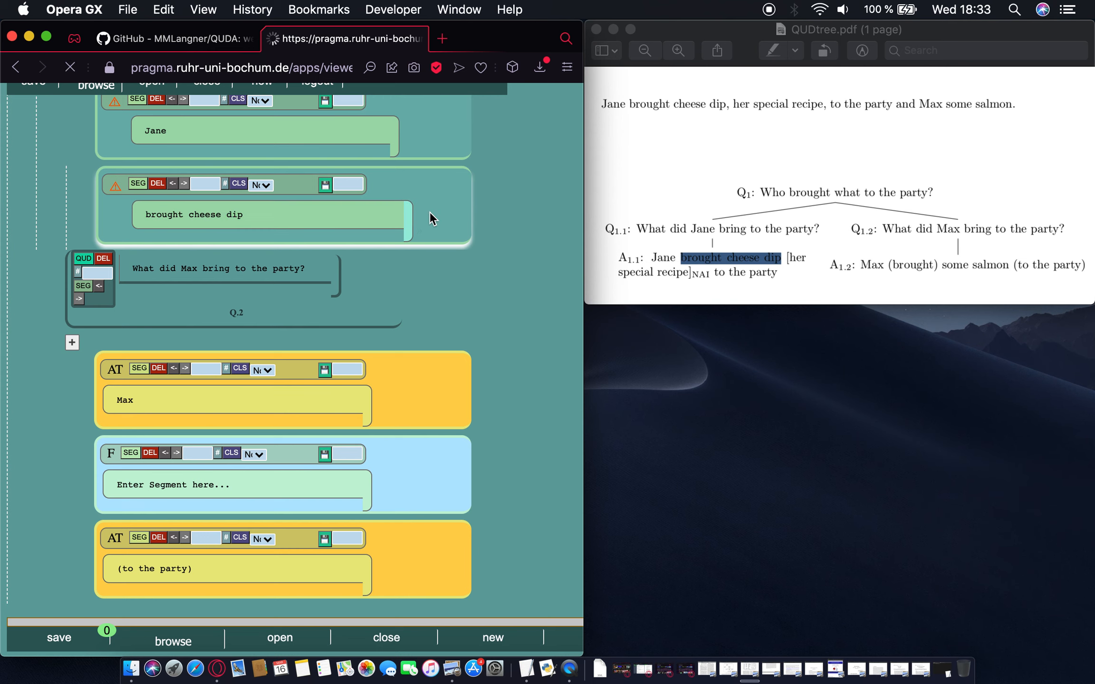
Step: Add an empty segment under question Q1.1 and move it below the "brought cheese dip" segment
scroll(468, 204, "up", 5)
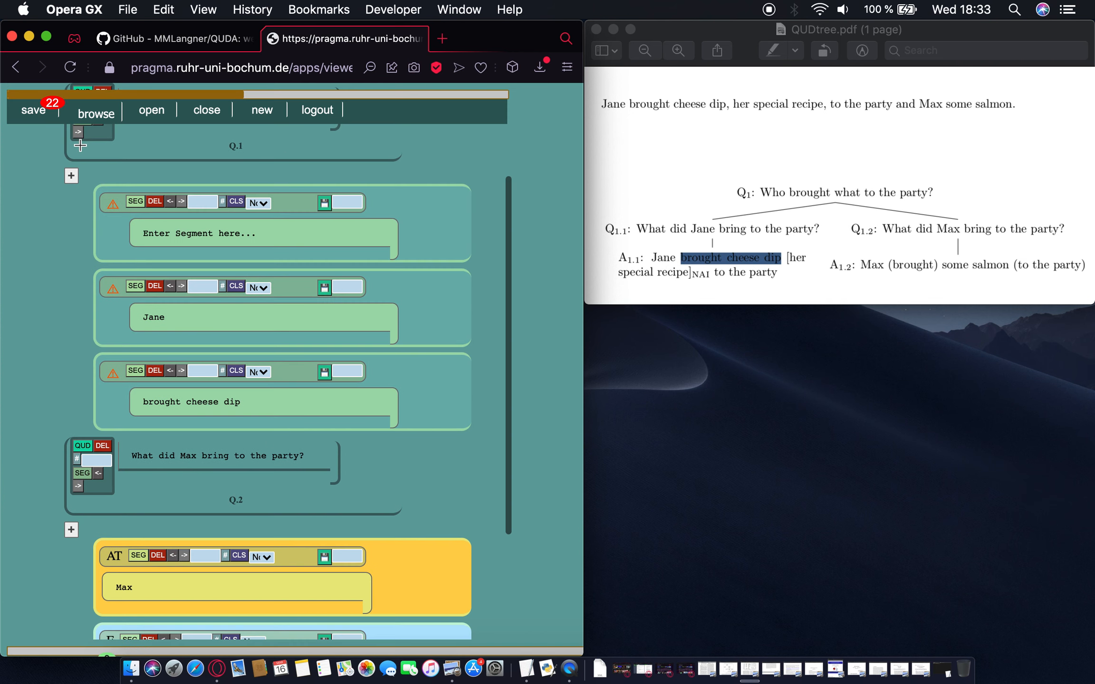
left_click(137, 233)
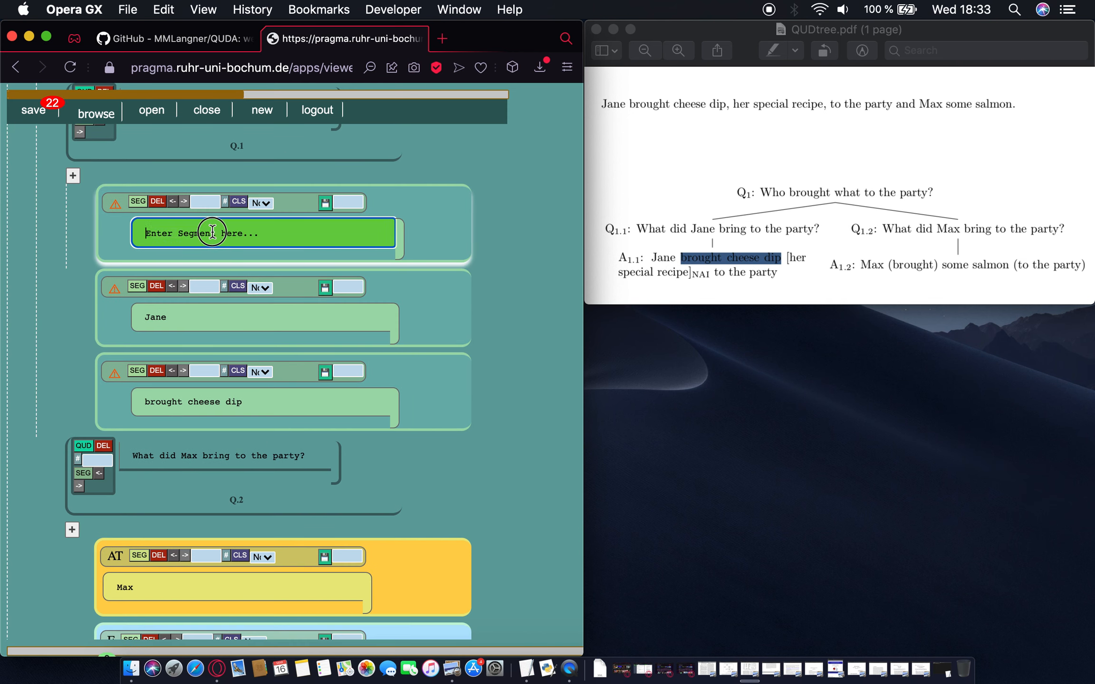
left_click(181, 202)
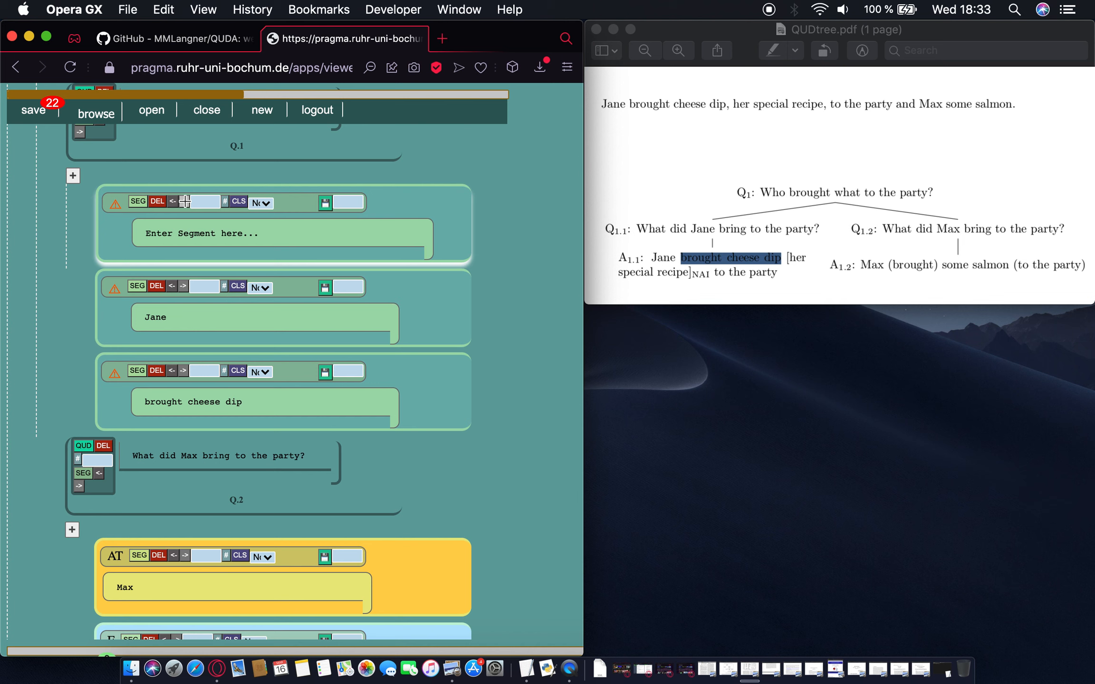
left_click(185, 202)
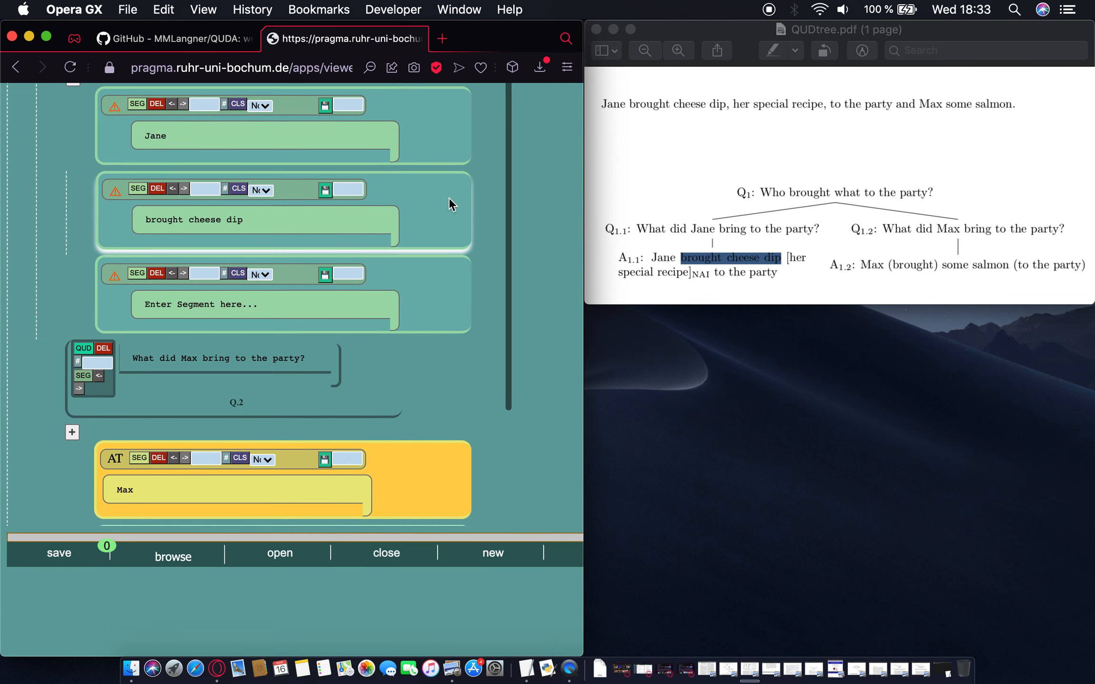
Step: Replace the placeholder in the new Q1.1 segment with "her special recipe" copied from answer A1.1 in the PDF, and commit it
left_click(790, 263)
left_click_drag(789, 259, 688, 275)
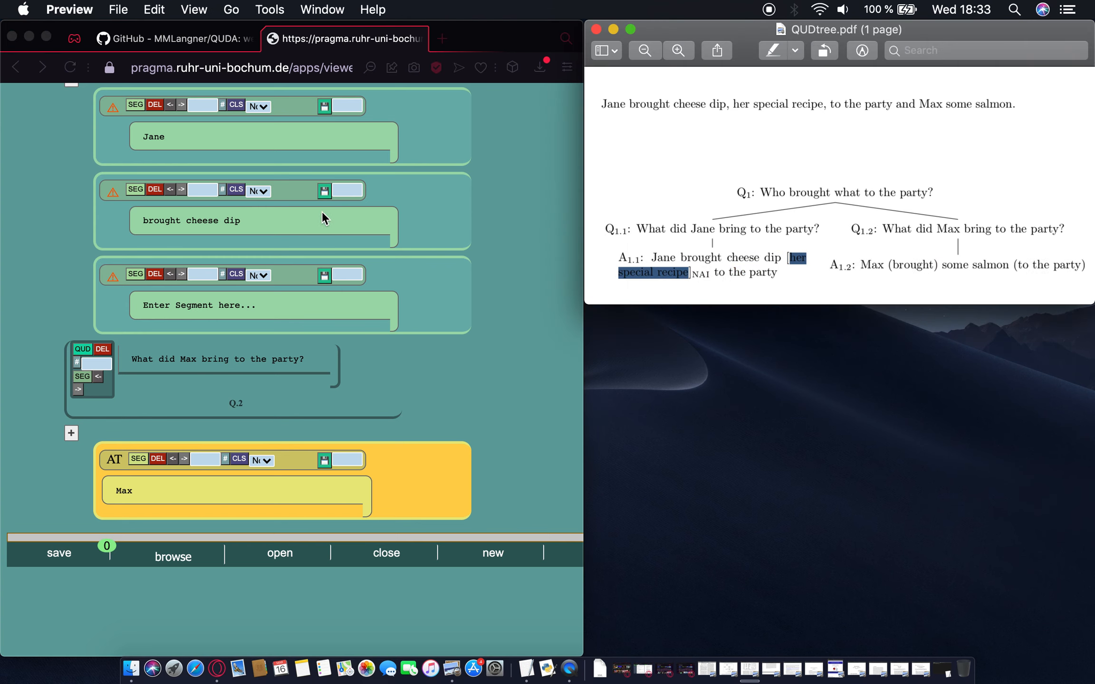
left_click(287, 304)
key("super+v")
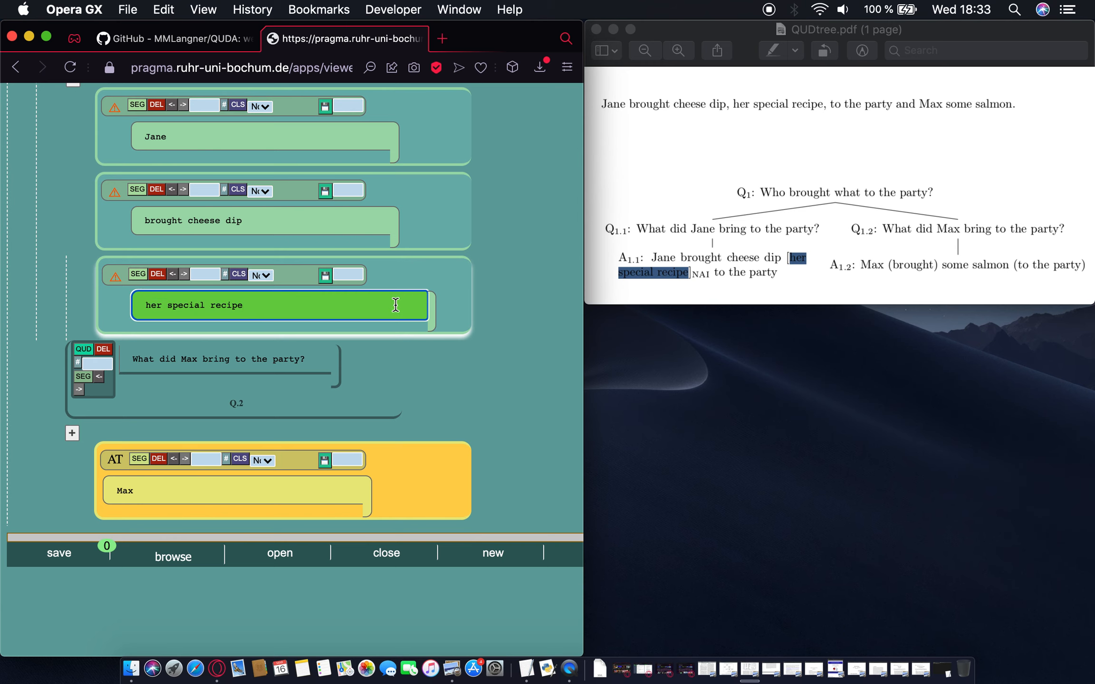
left_click(431, 303)
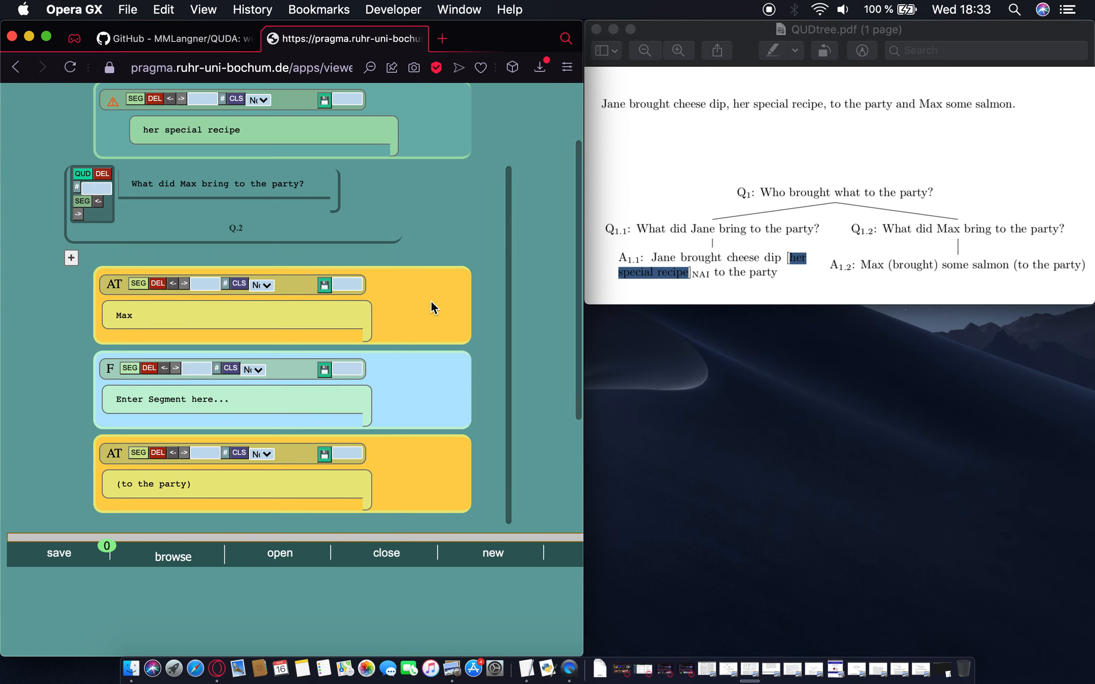
Step: Add another segment under question Q1.1 and fill it with "to the party" copied from answer A1.1 in the PDF, committing the text
scroll(431, 301, "up", 3)
left_click(706, 261)
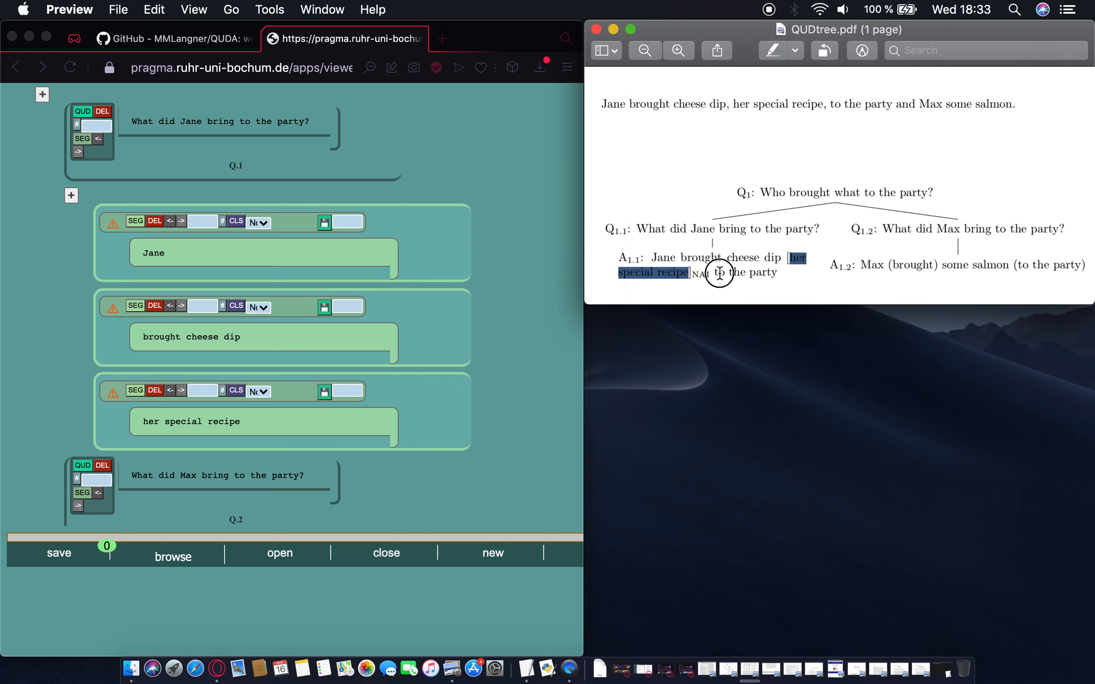
left_click(720, 275)
left_click_drag(714, 273, 777, 274)
key("super+c")
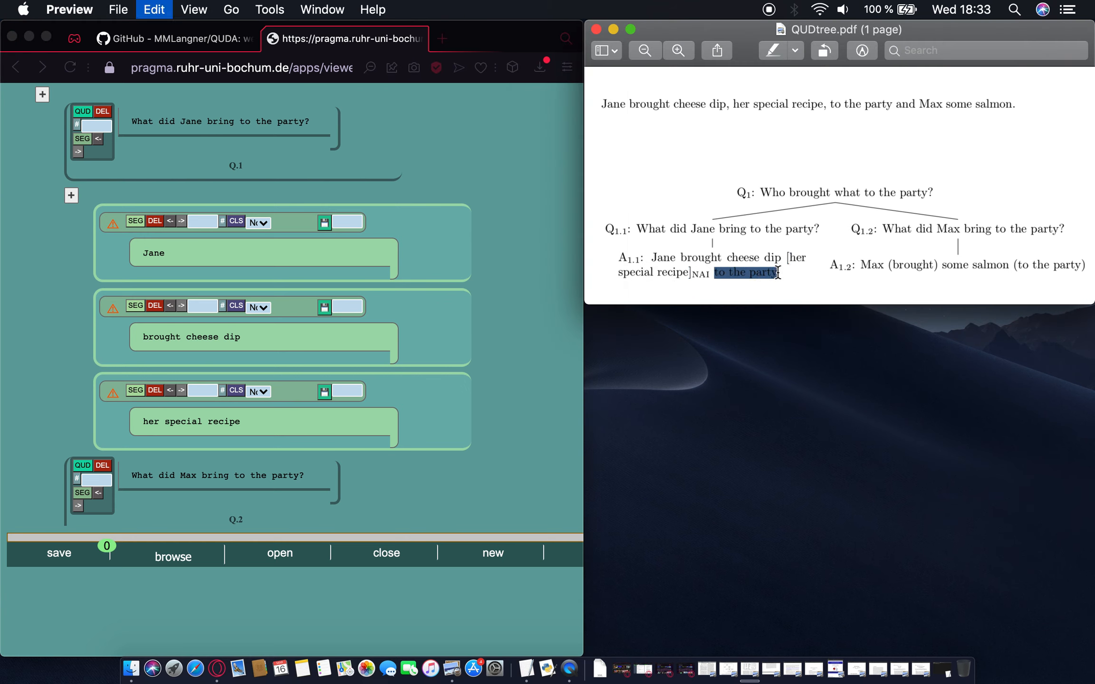
scroll(353, 355, "down", 5)
scroll(246, 199, "up", 5)
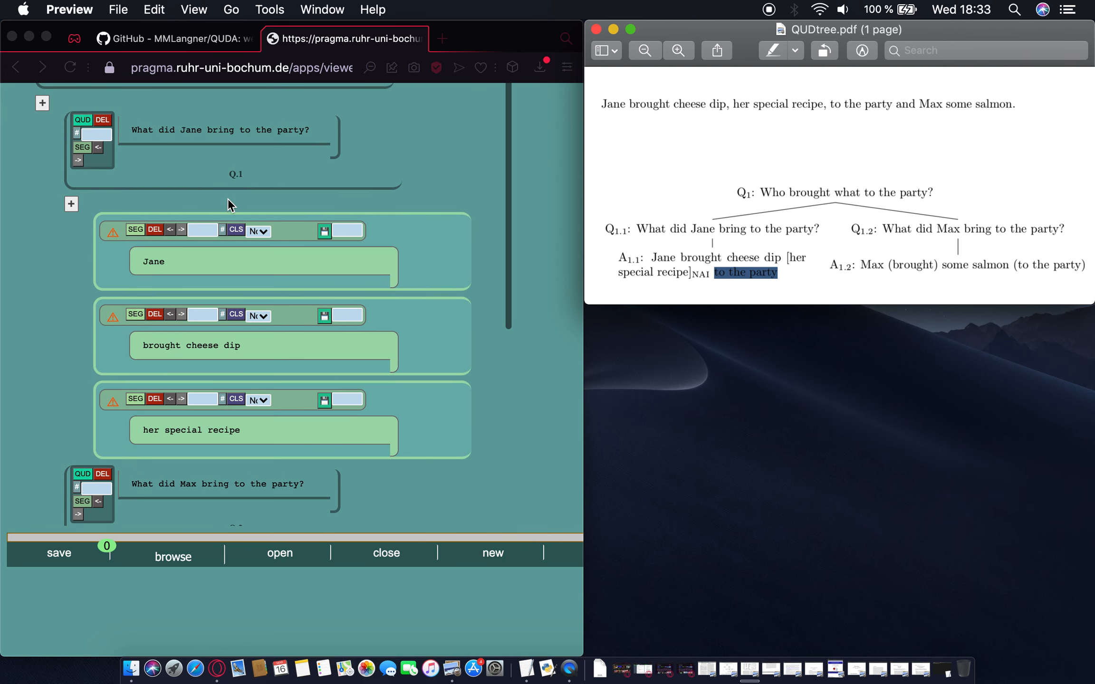
left_click(82, 148)
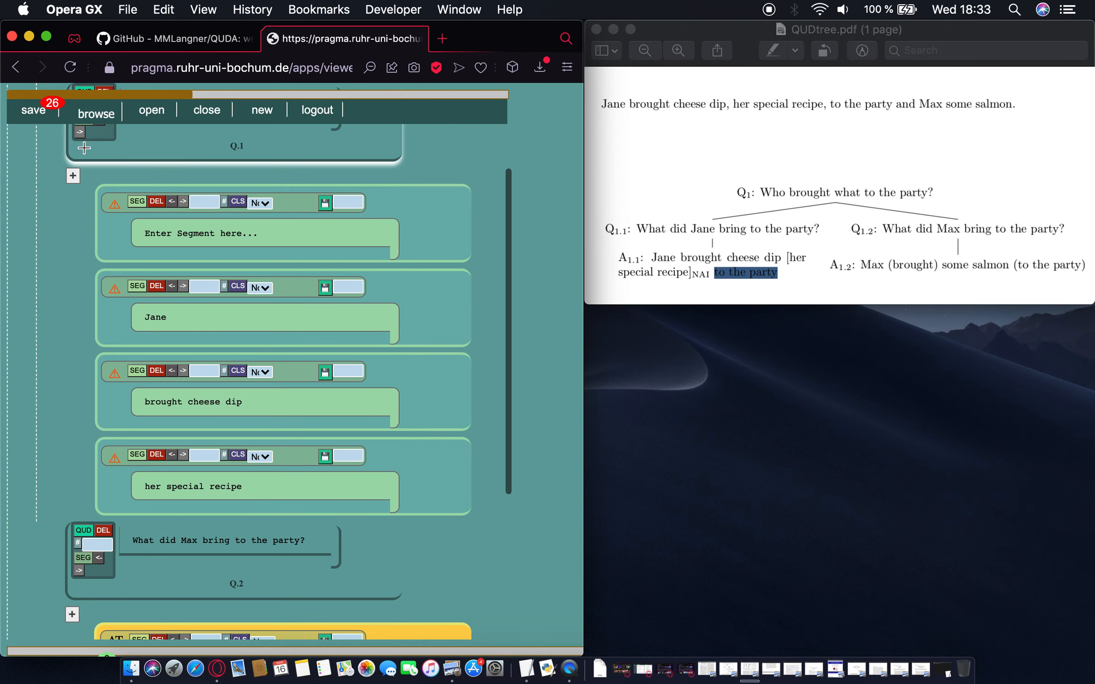
left_click(273, 235)
key("super+v")
left_click(433, 233)
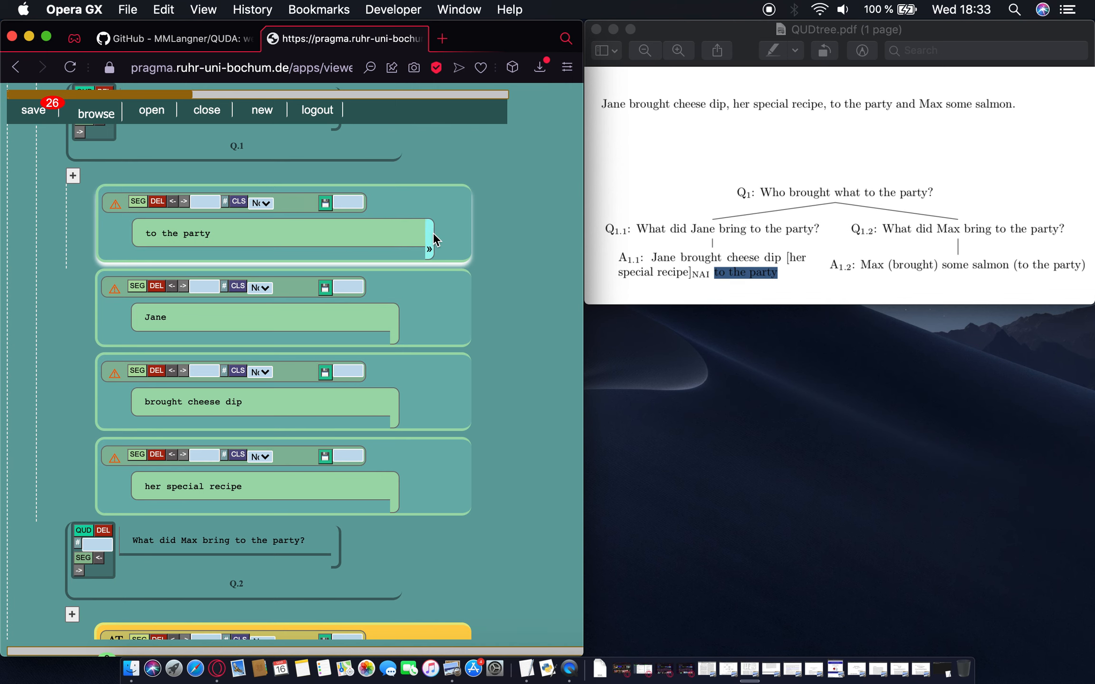
Step: Move the "to the party" segment down to the end of the Q1.1 segments, below "her special recipe"
scroll(433, 233, "down", 3)
scroll(432, 232, "up", 3)
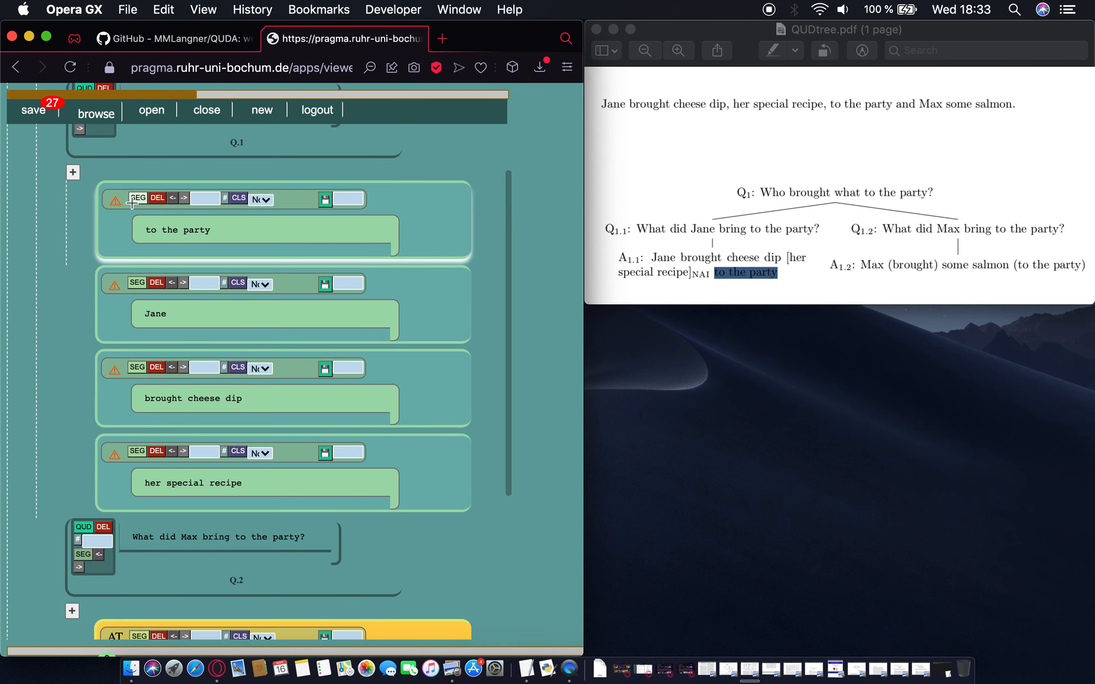
left_click(183, 198)
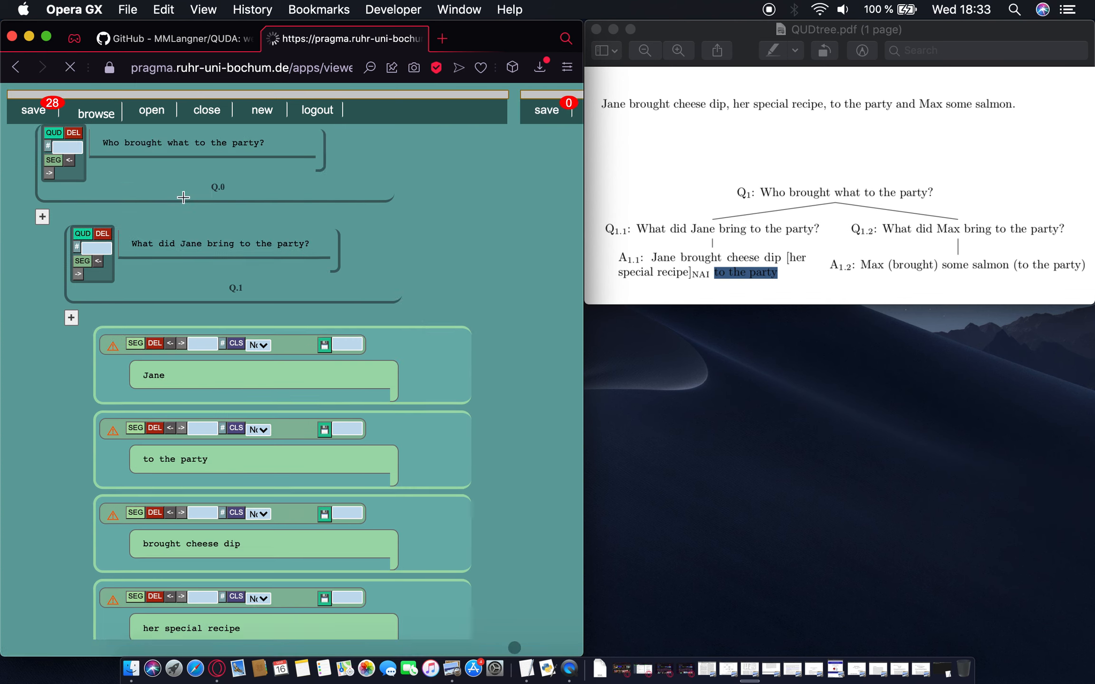
scroll(183, 198, "up", 3)
scroll(184, 197, "up", 1)
left_click(183, 188)
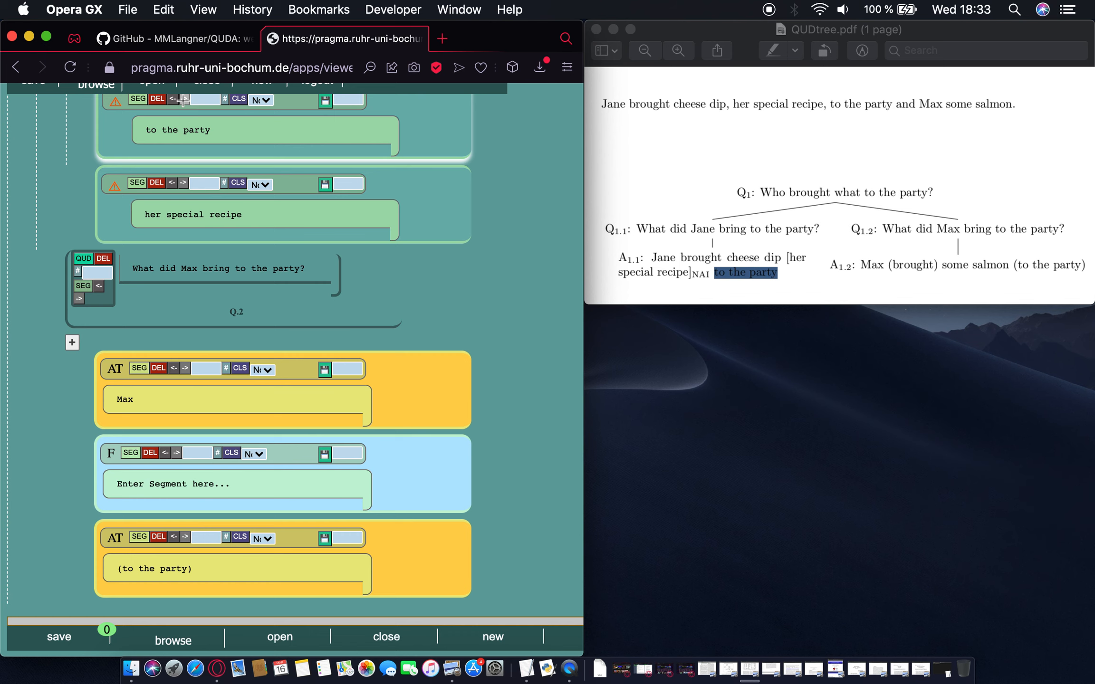
left_click(183, 100)
scroll(253, 211, "up", 5)
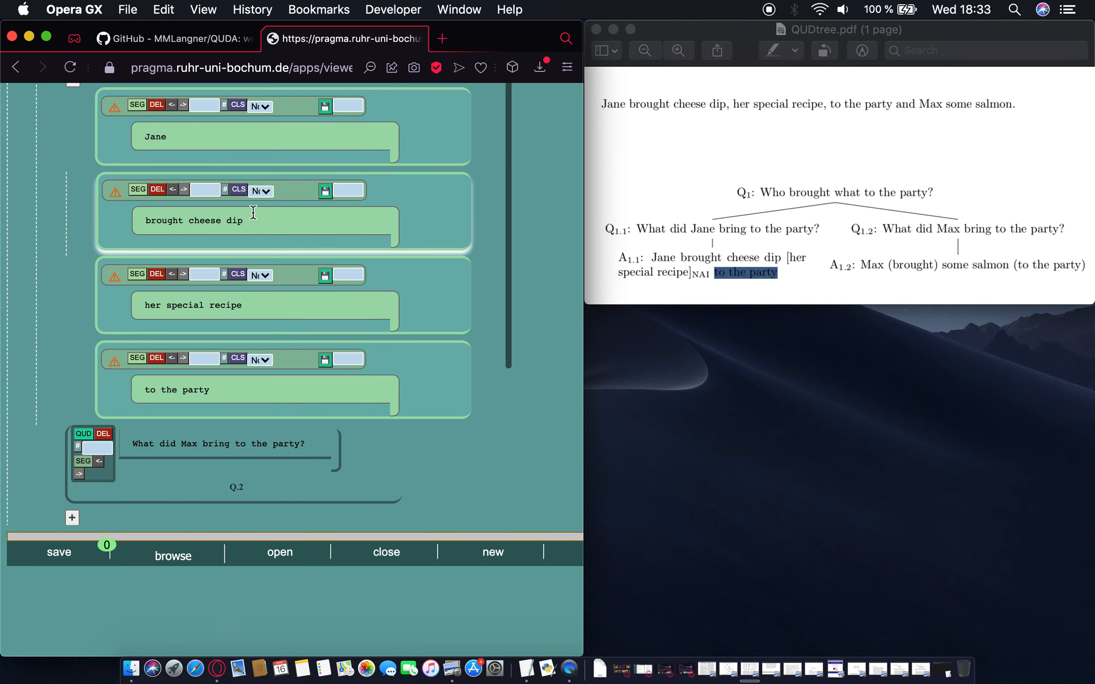
Step: Classify the first segment under question Q1.1 as AT
scroll(253, 212, "up", 3)
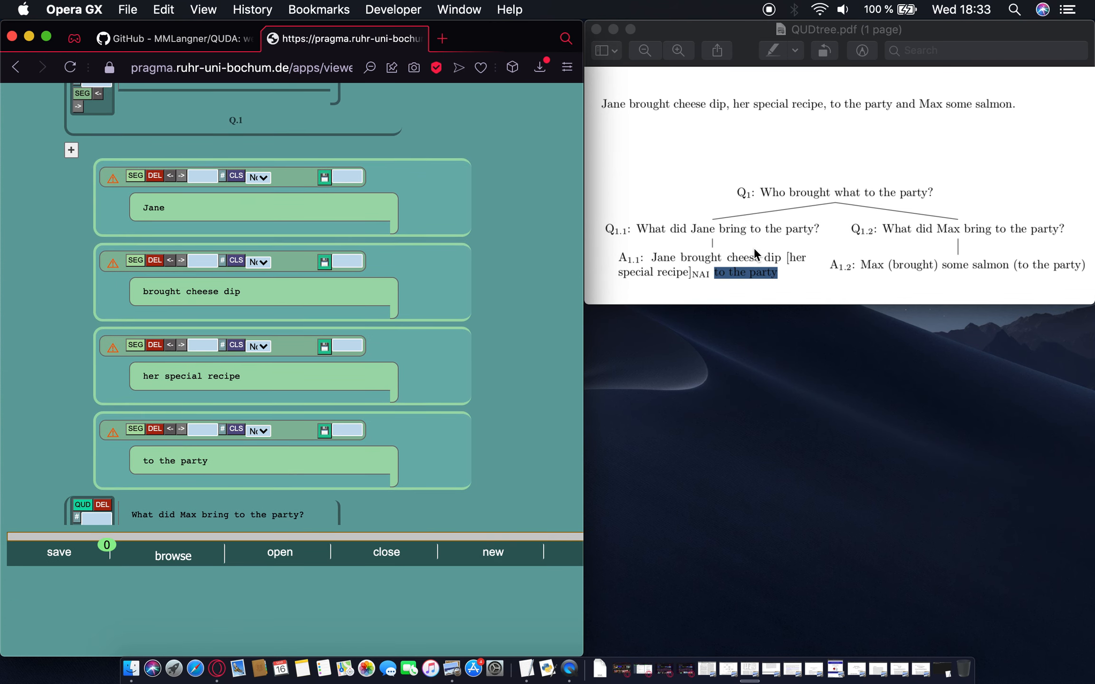
left_click(661, 255)
left_click(269, 177)
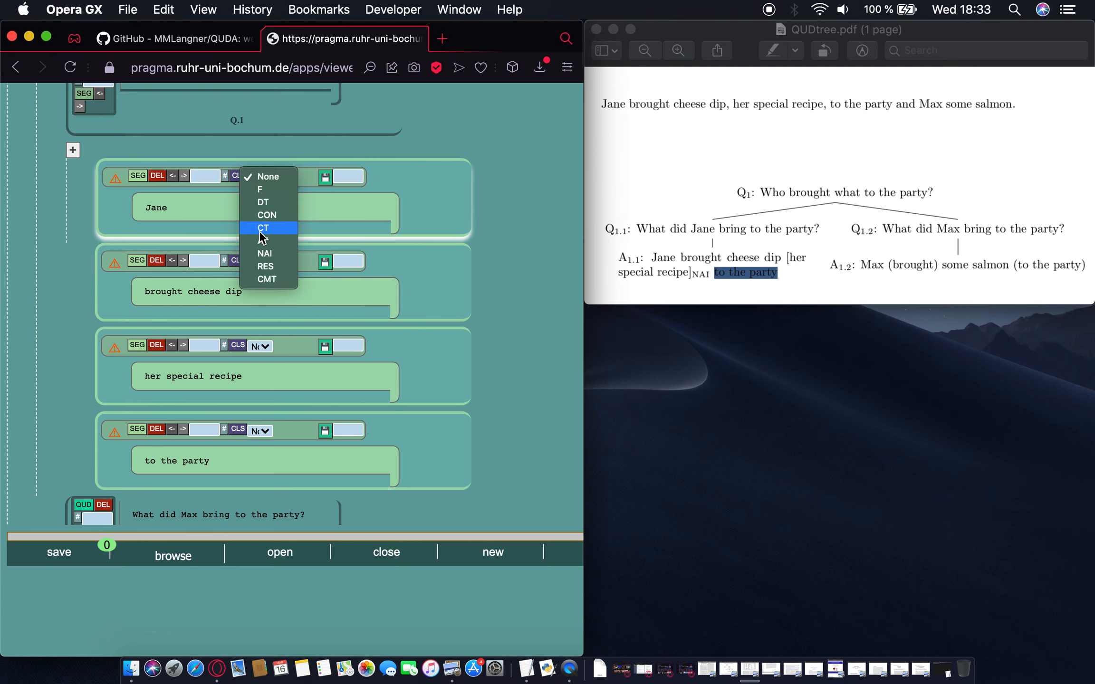
left_click(277, 239)
left_click(225, 176)
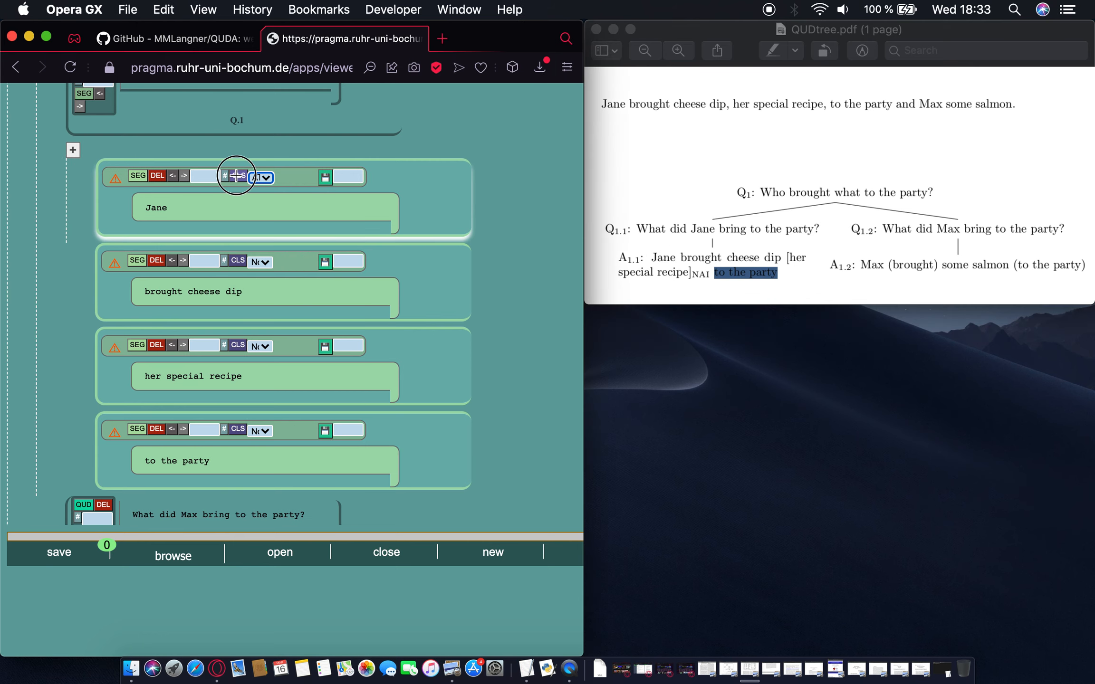
Step: Classify the "brought cheese dip" segment as F and the "her special recipe" segment as NAI
left_click(261, 184)
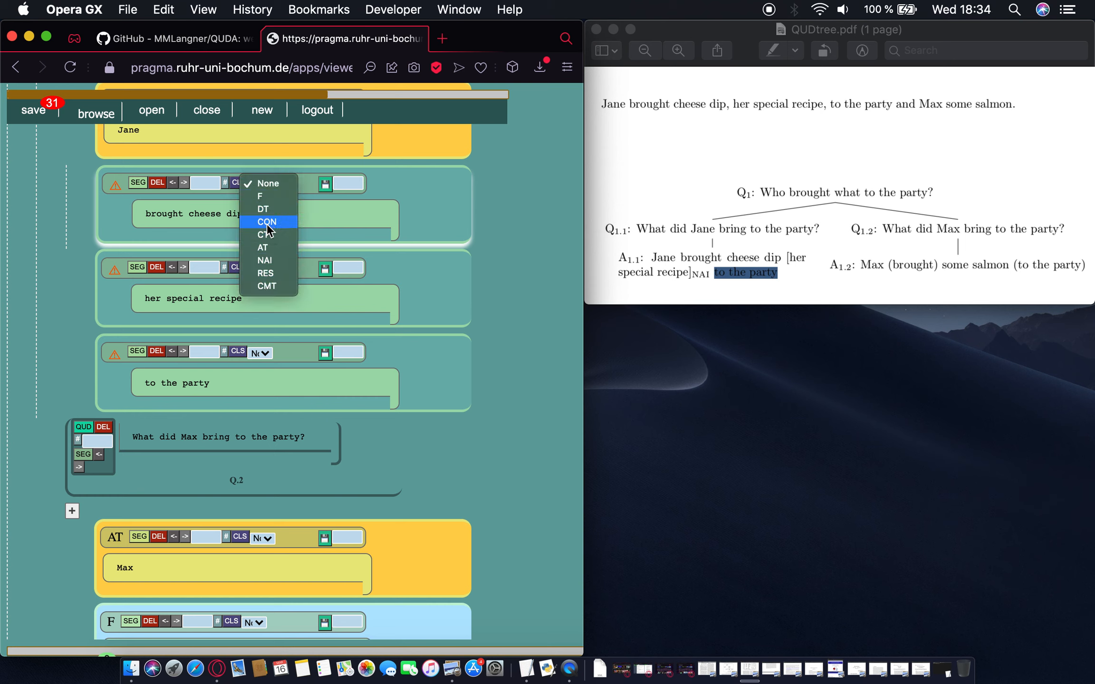
left_click(261, 196)
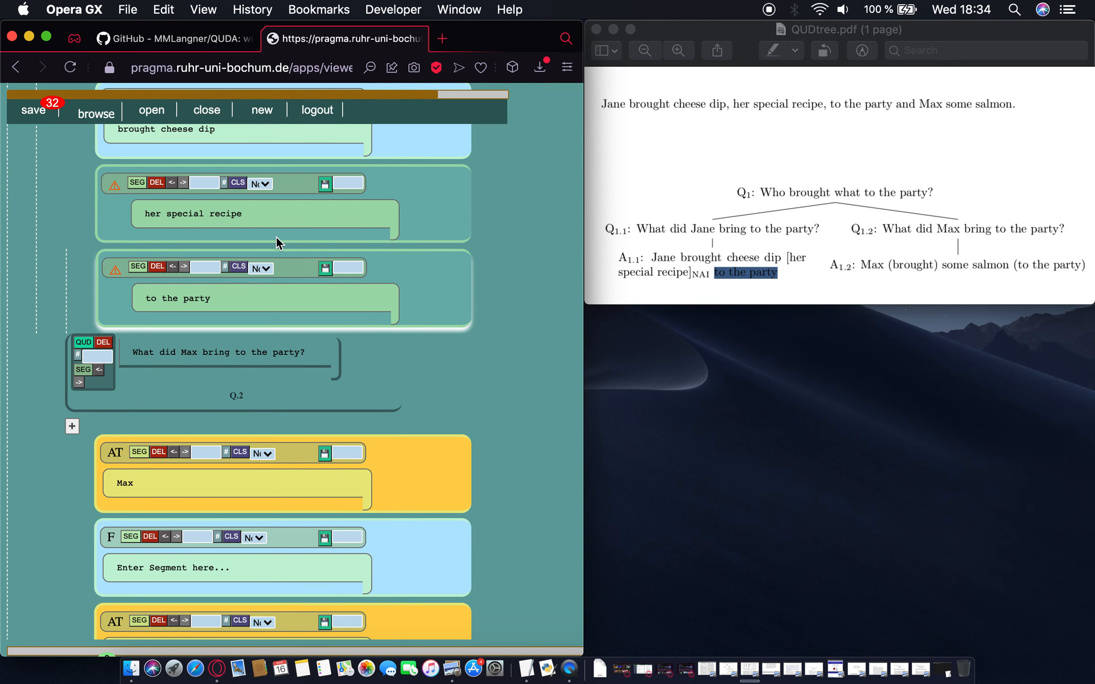
left_click(252, 187)
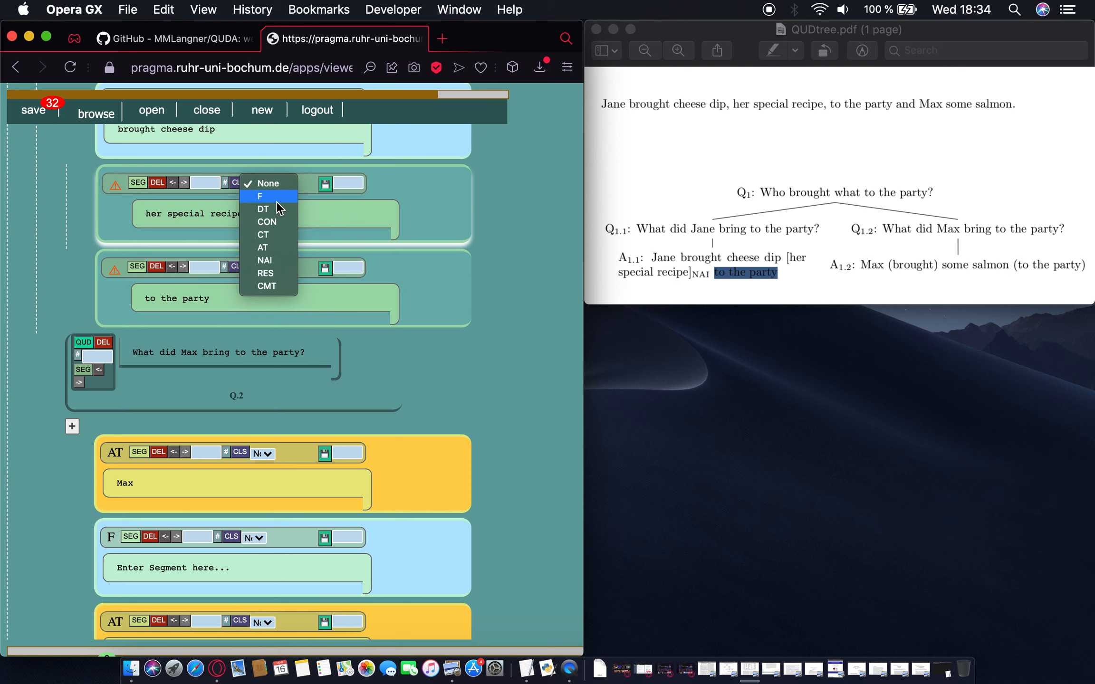
left_click(278, 260)
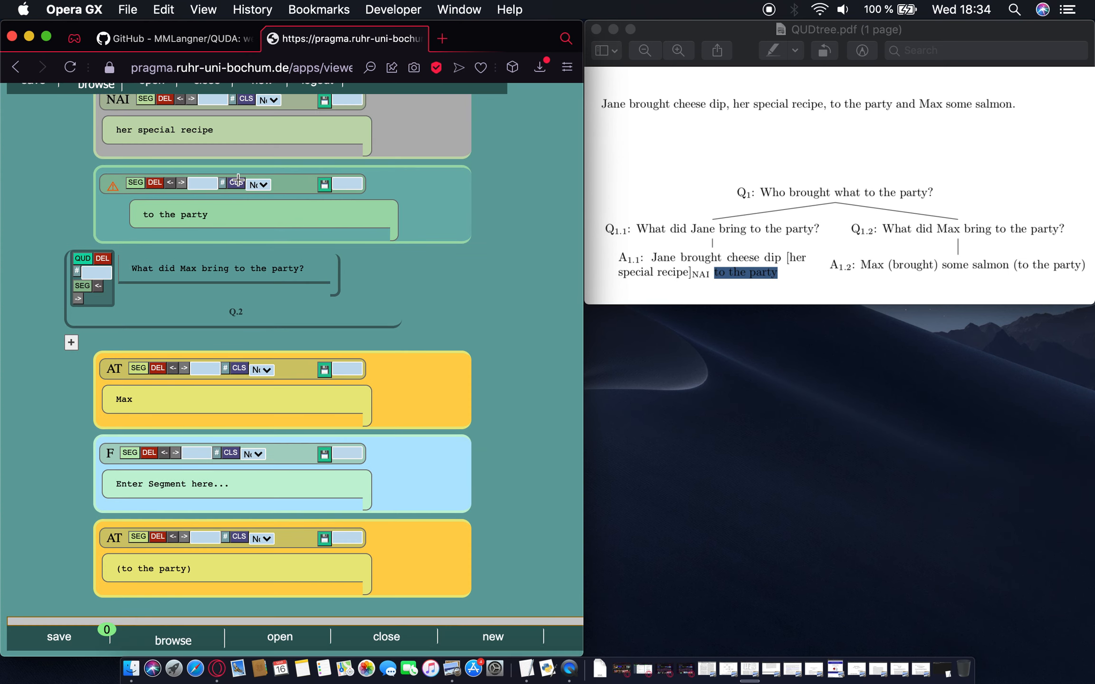
Step: Classify the "to the party" segment under question Q1.1 as AT
left_click(263, 185)
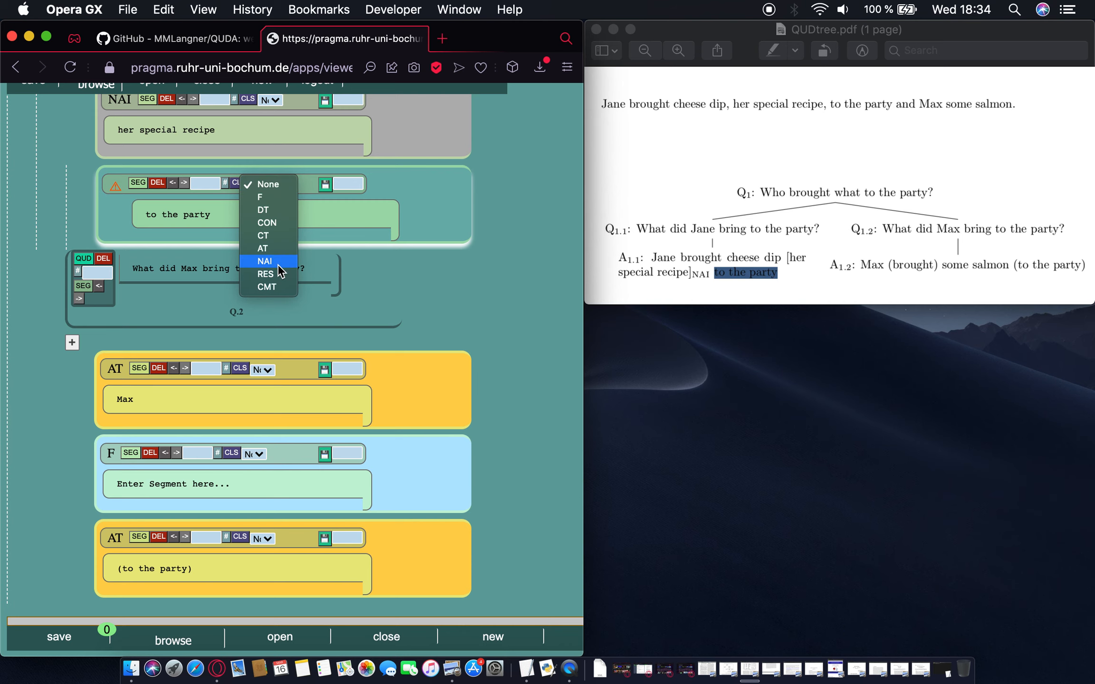
left_click(263, 248)
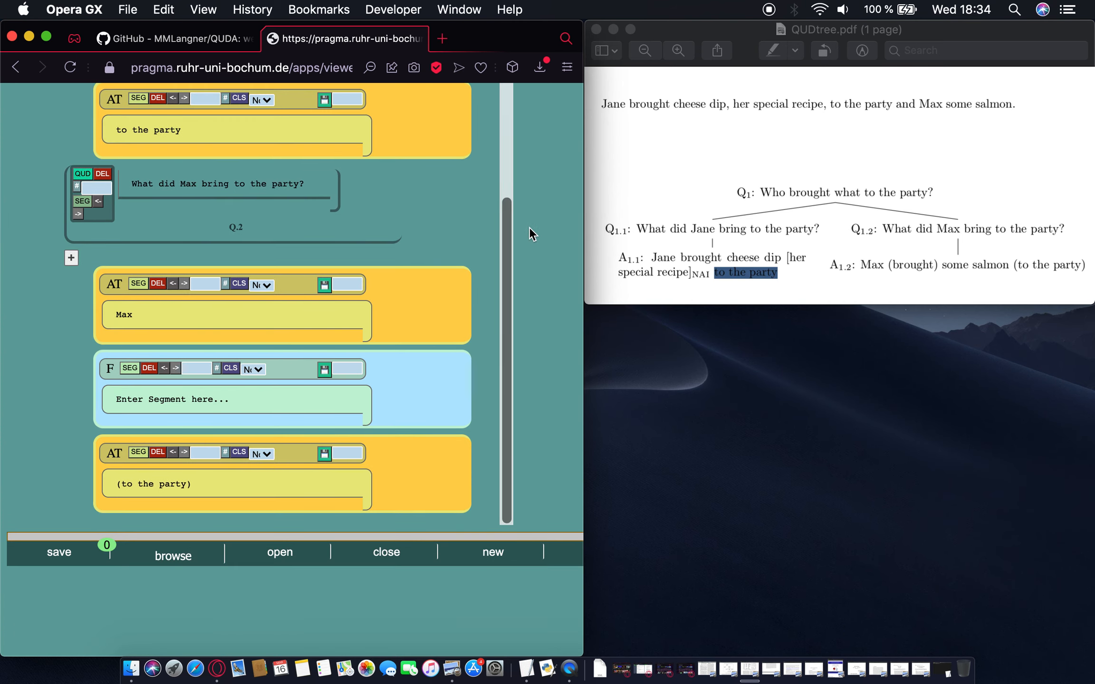
scroll(522, 224, "up", 3)
scroll(451, 212, "up", 8)
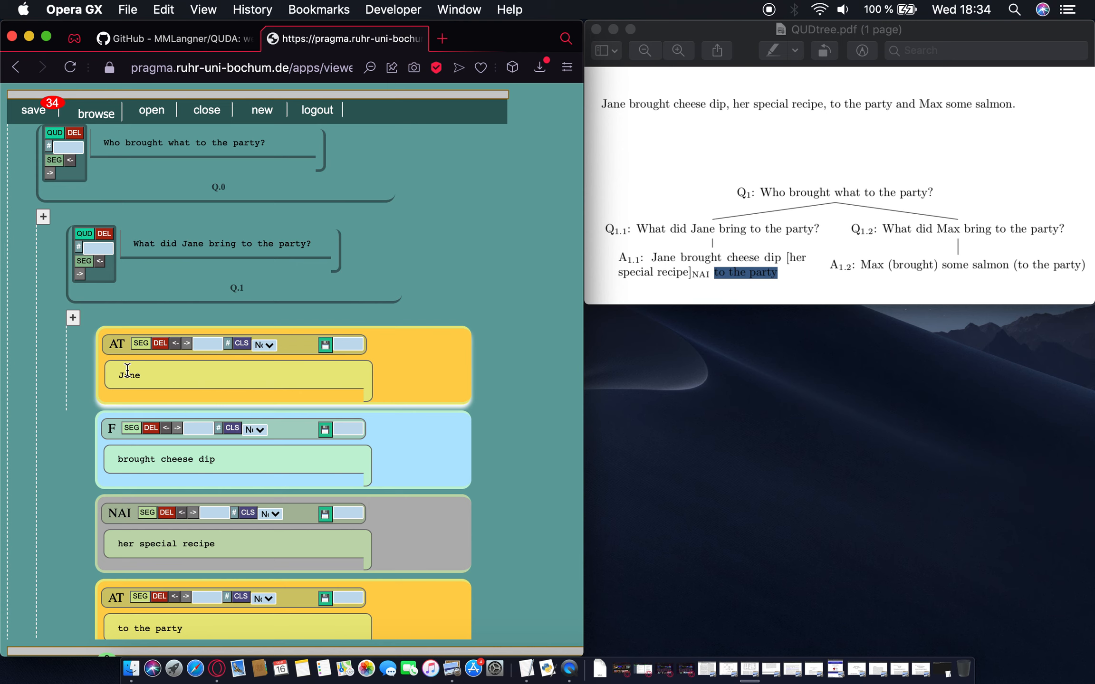
Step: Change the class of the first segment under question Q1.1 to CT
scroll(127, 370, "down", 10)
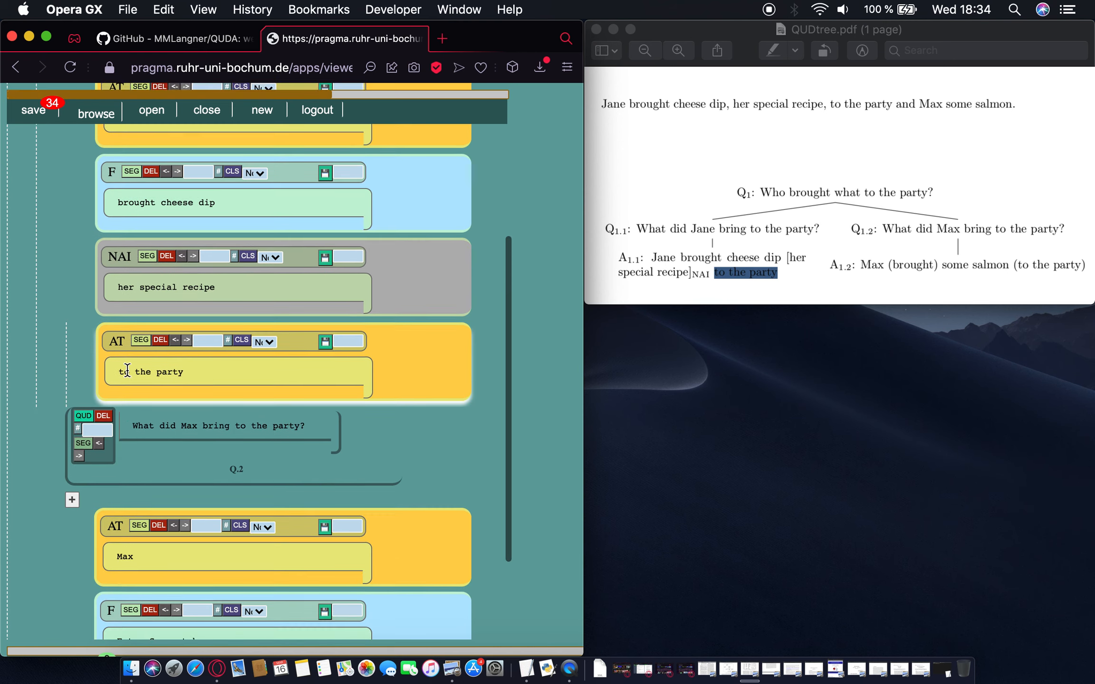
scroll(113, 430, "up", 10)
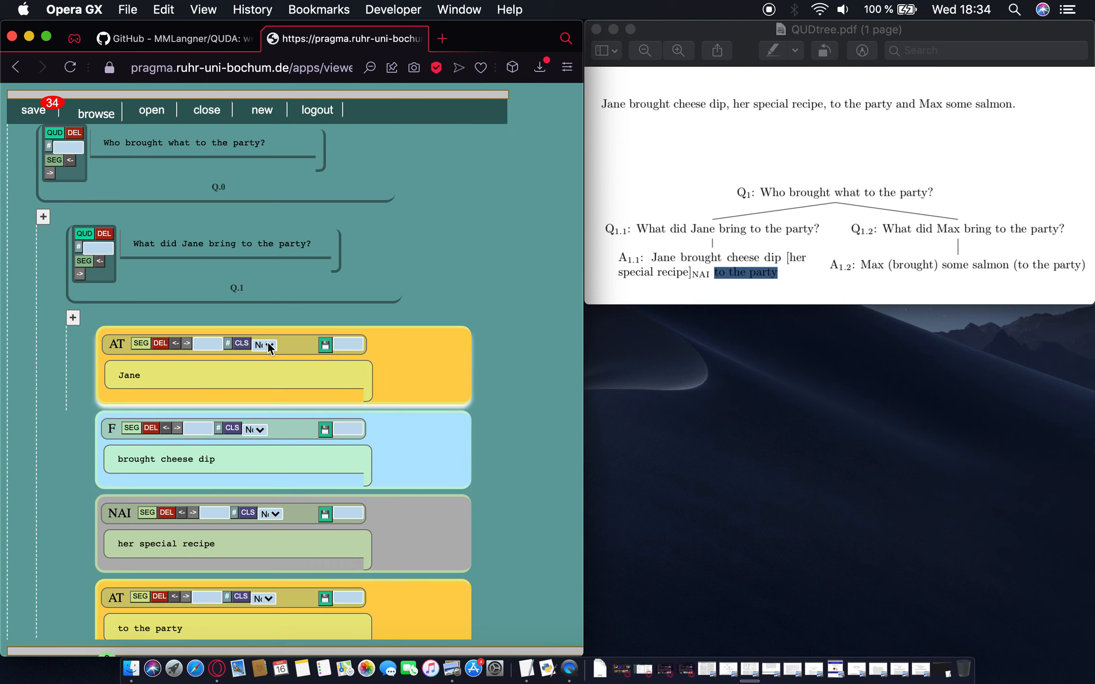
left_click(267, 345)
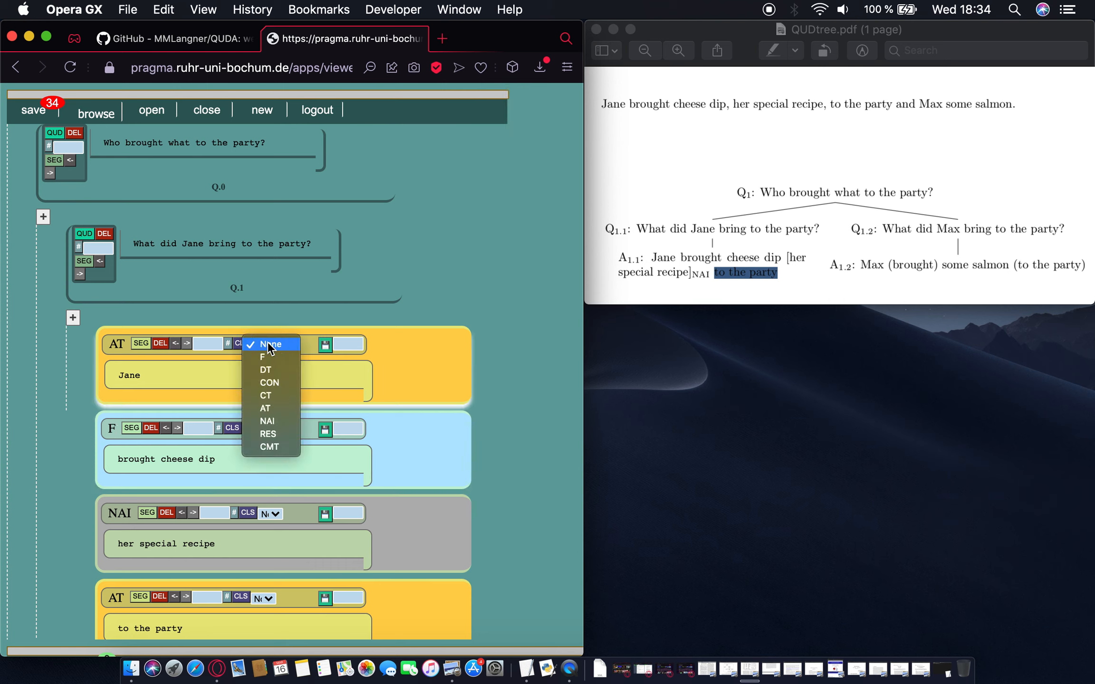
left_click(268, 396)
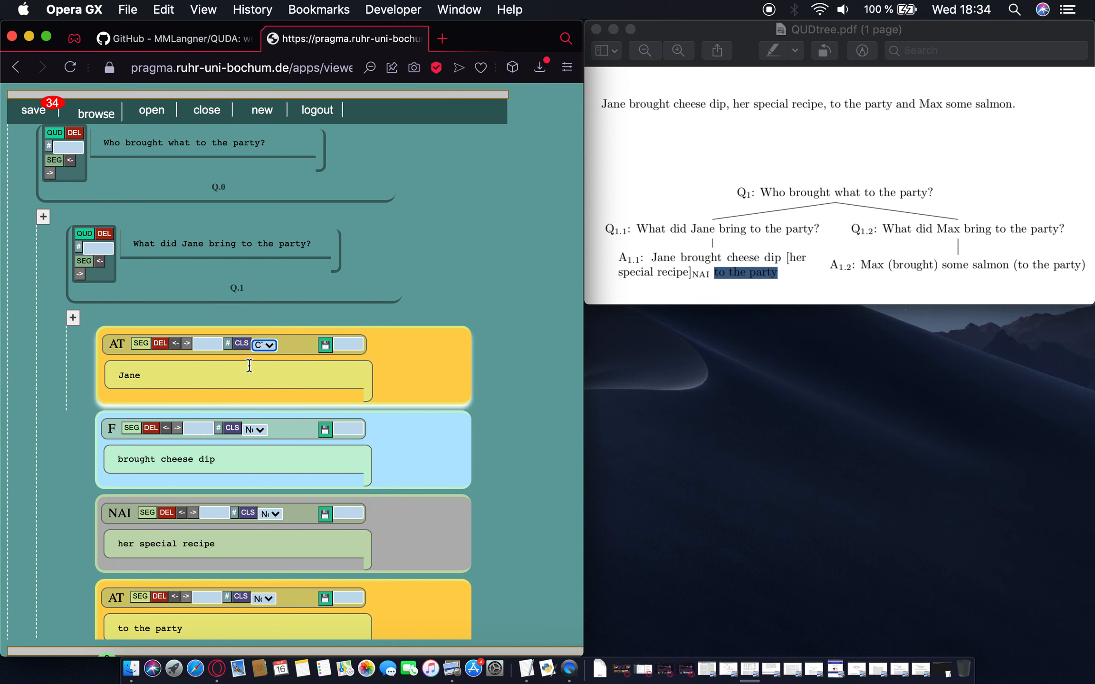
left_click(240, 342)
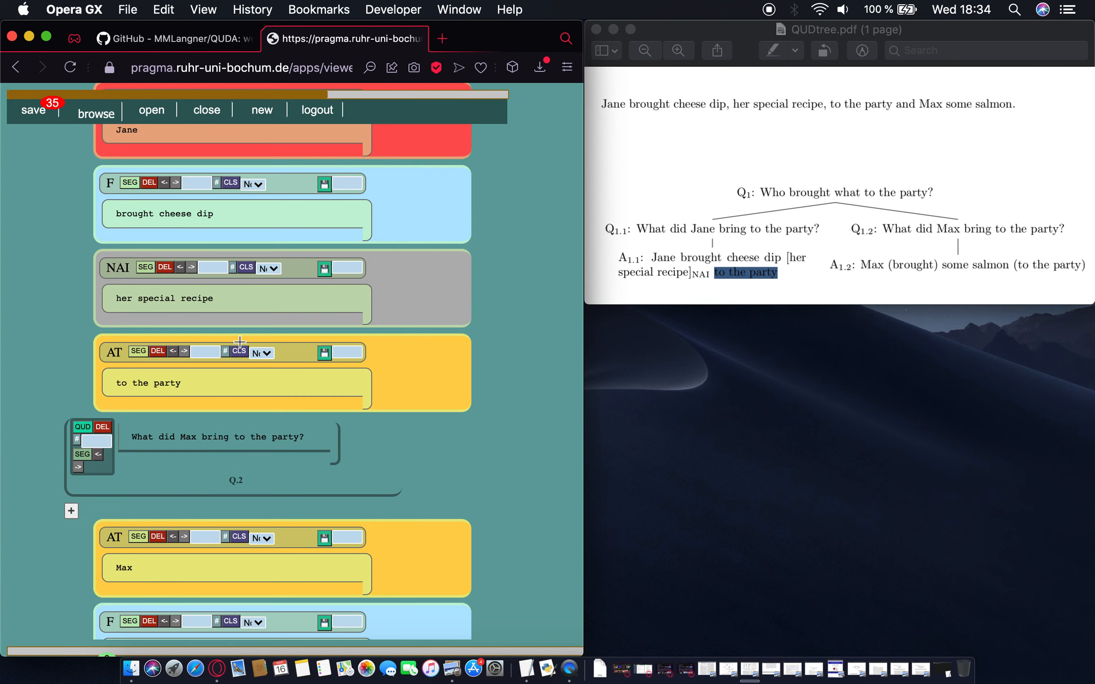
Step: Change the class of the first segment under question Q1.2 to CT
scroll(240, 342, "up", 3)
scroll(254, 254, "down", 5)
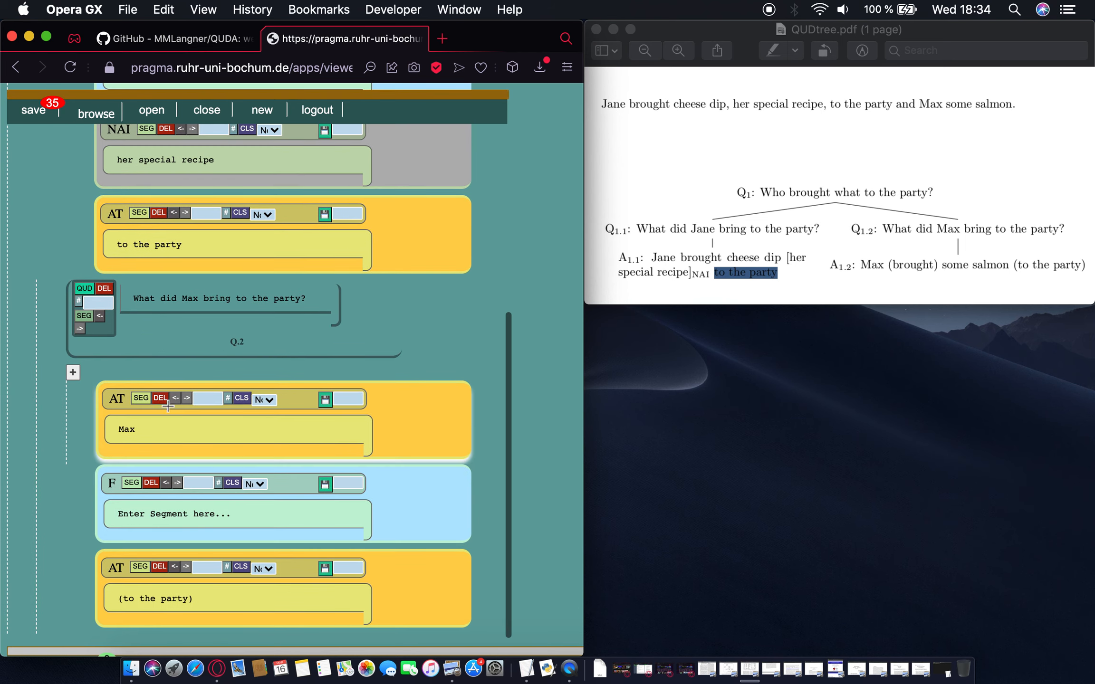
left_click(265, 401)
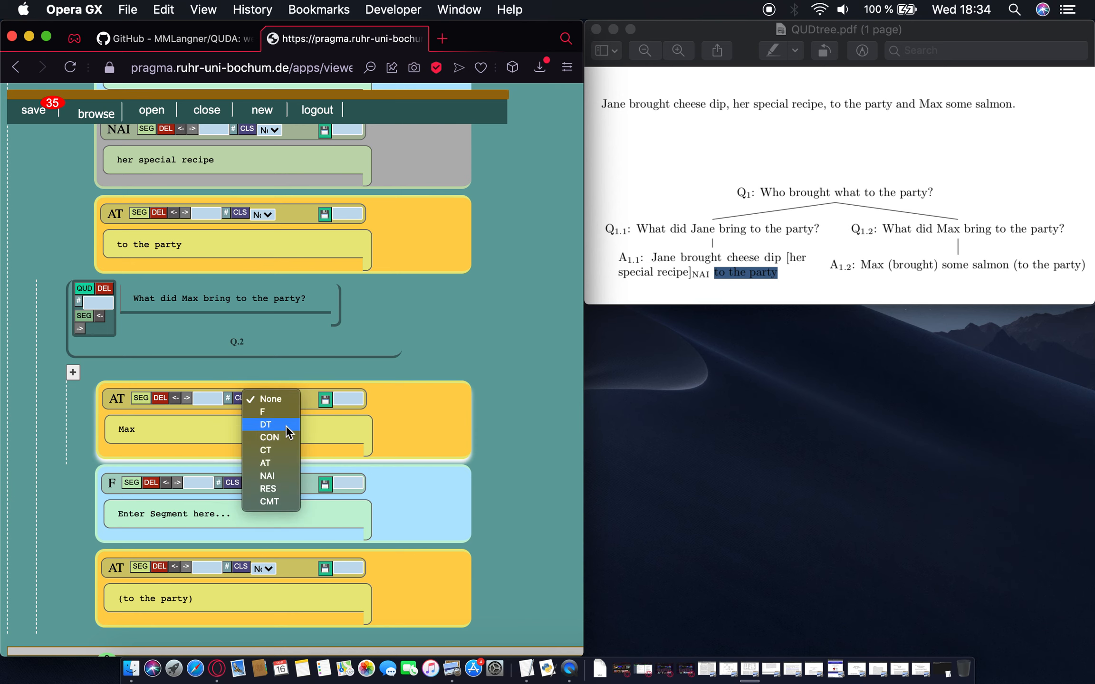
left_click(281, 451)
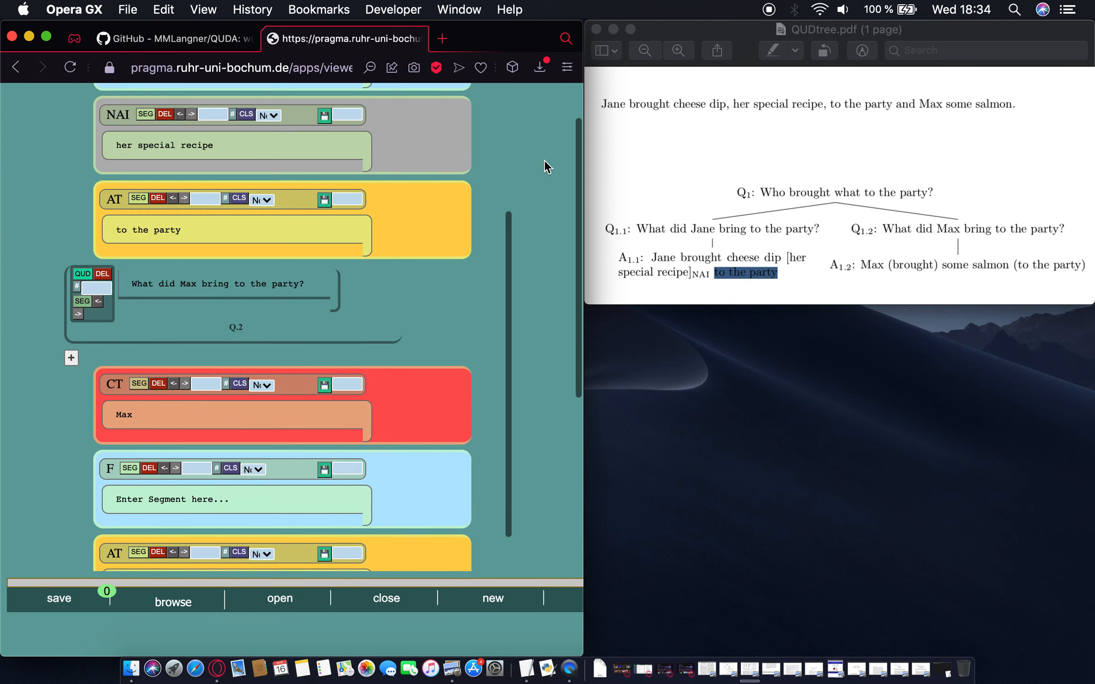
scroll(448, 237, "up", 5)
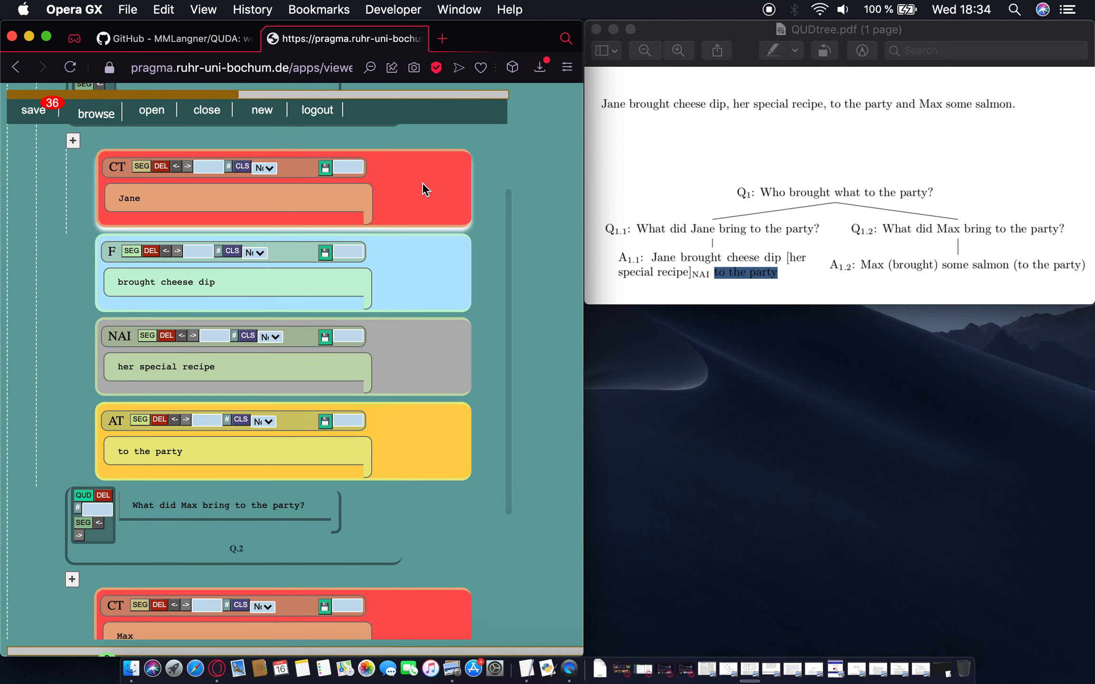
Step: Fill the empty F segment under question Q1.2 with "(brought) some salmon", copied from answer A1.2 in QUDtree.pdf
scroll(413, 336, "down", 5)
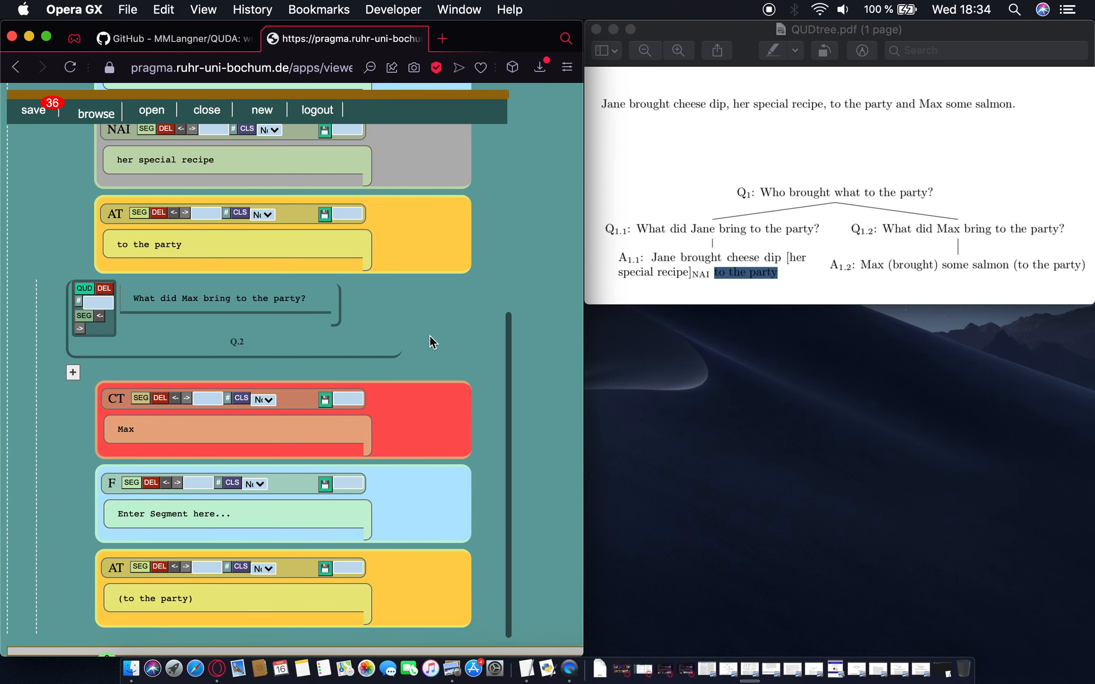
left_click(152, 514)
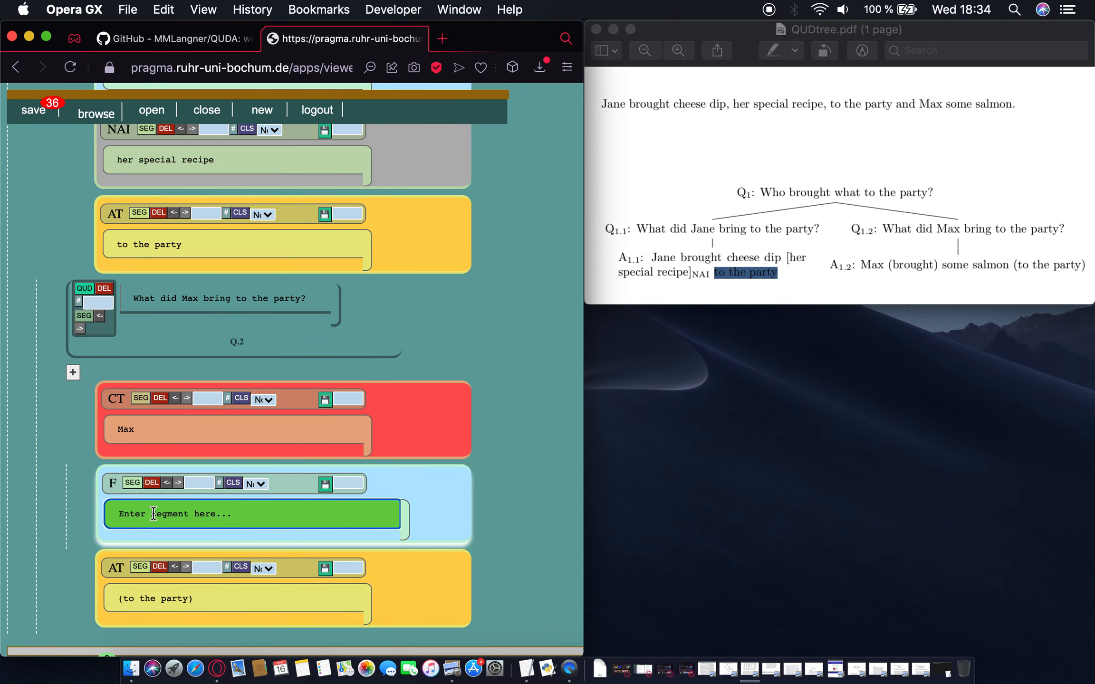
left_click_drag(233, 513, 118, 519)
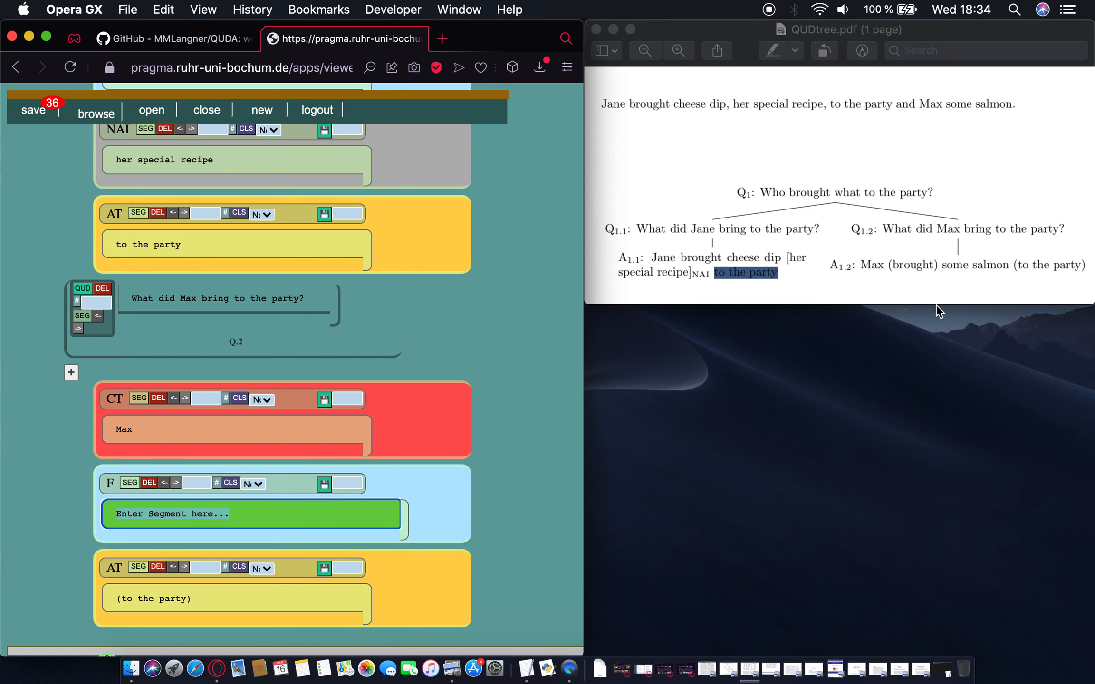
left_click(893, 265)
left_click_drag(888, 264, 1007, 264)
key("super+c")
left_click(241, 520)
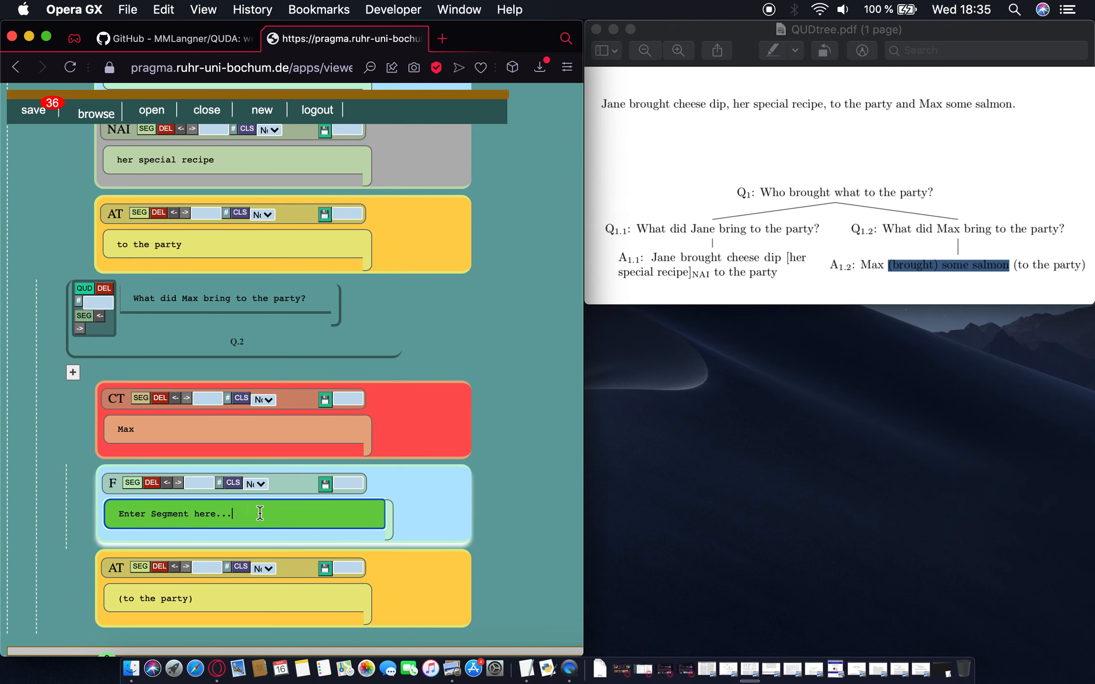
key("super+v")
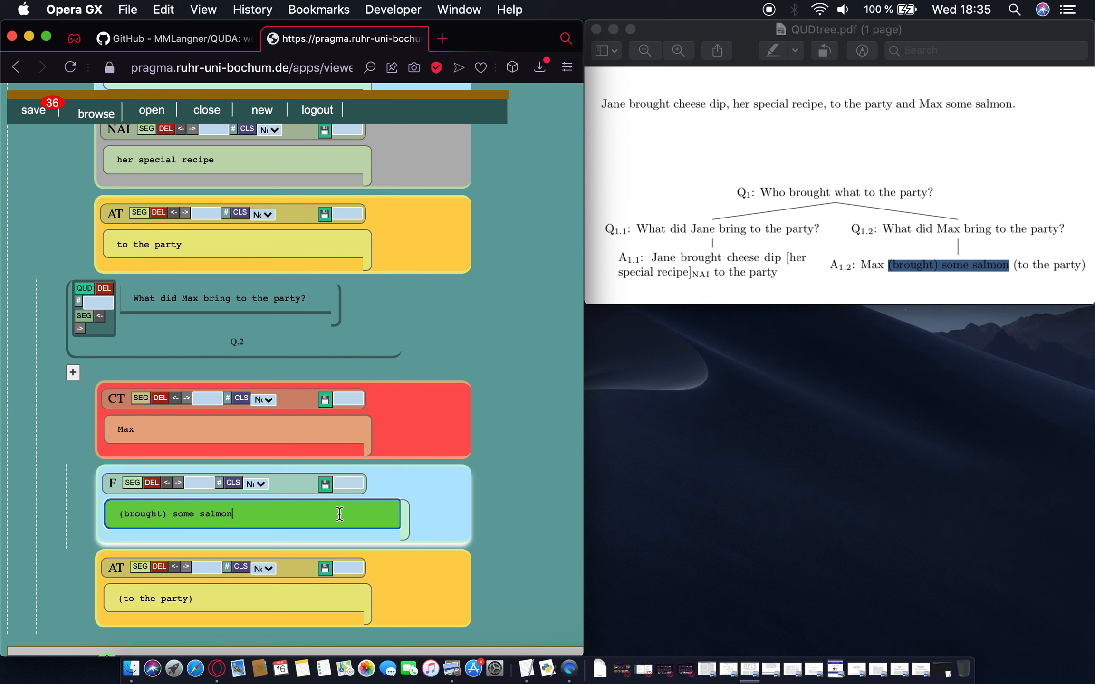
left_click(406, 507)
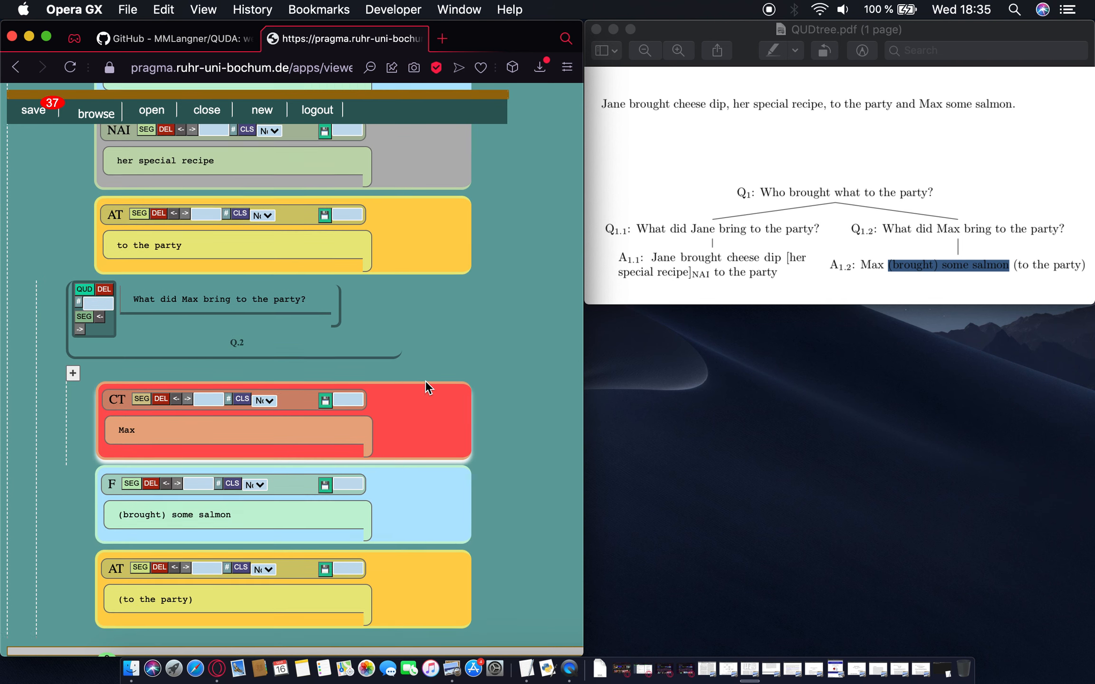
Step: Save the completed QUD tree with all its pending changes
left_click(790, 138)
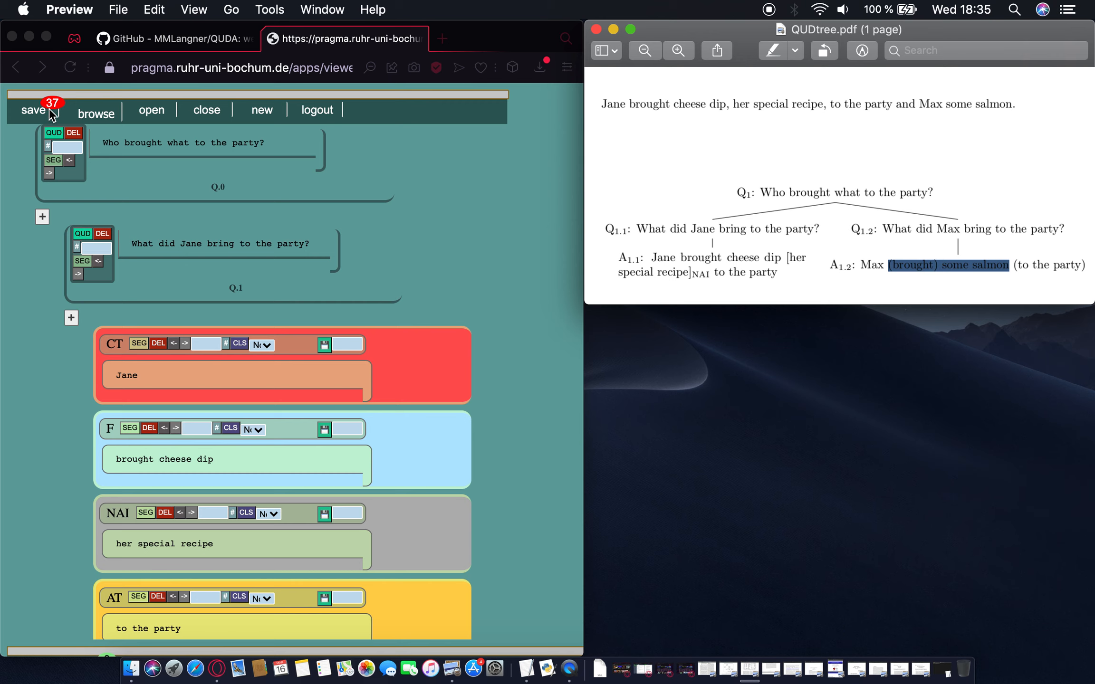
left_click(509, 161)
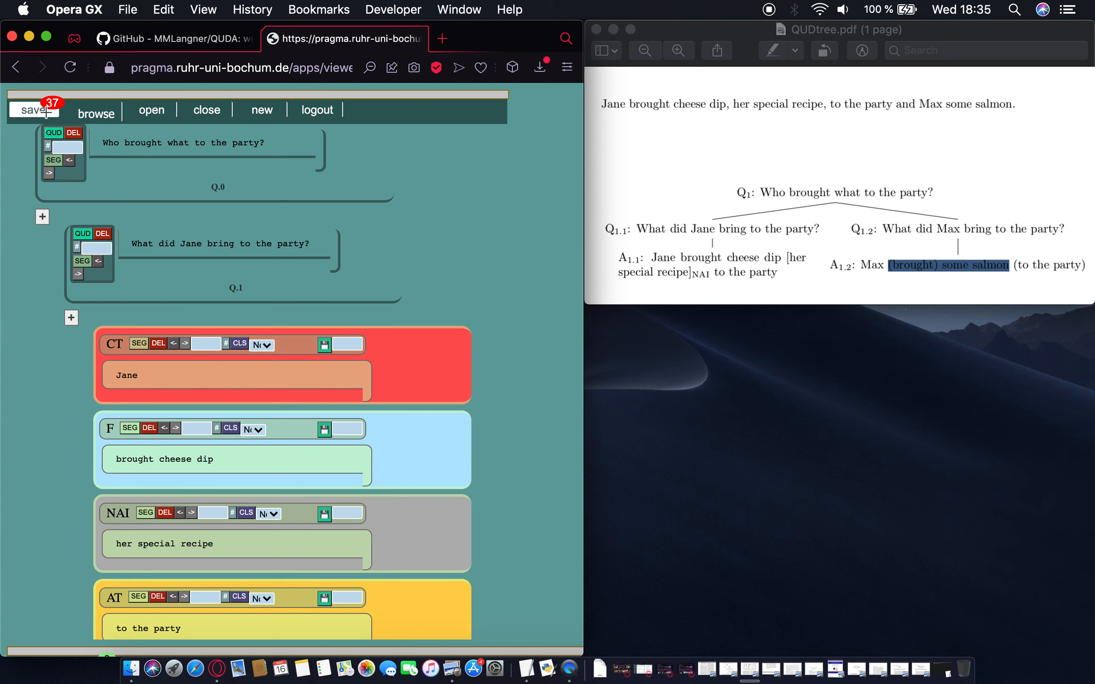
left_click(46, 111)
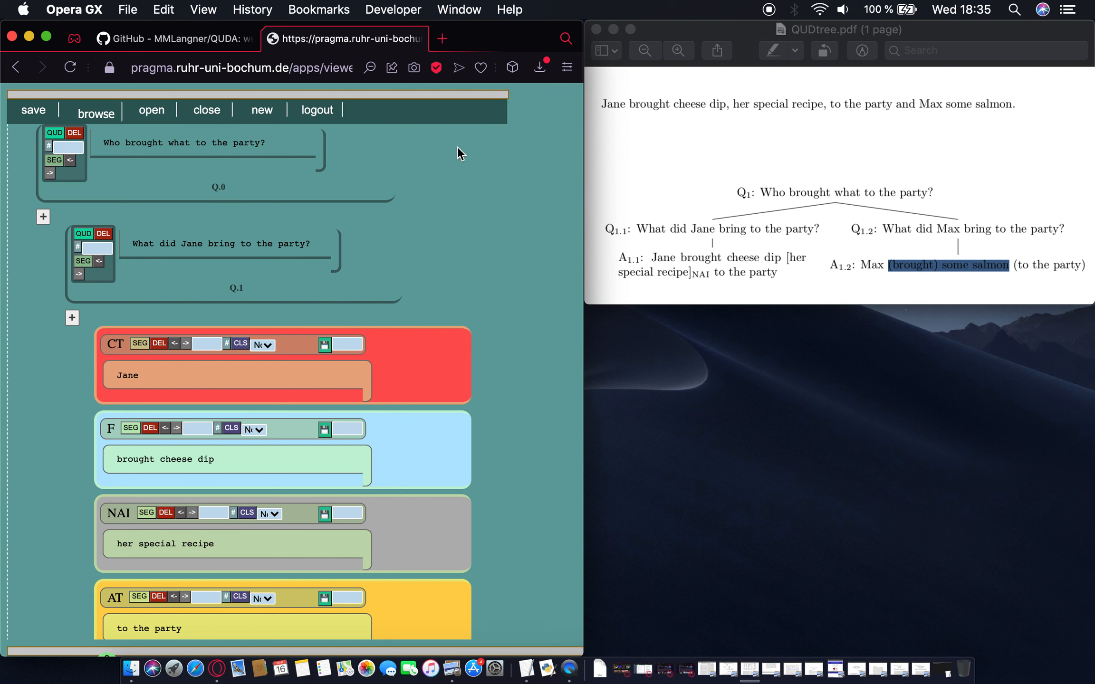
scroll(374, 206, "up", 1)
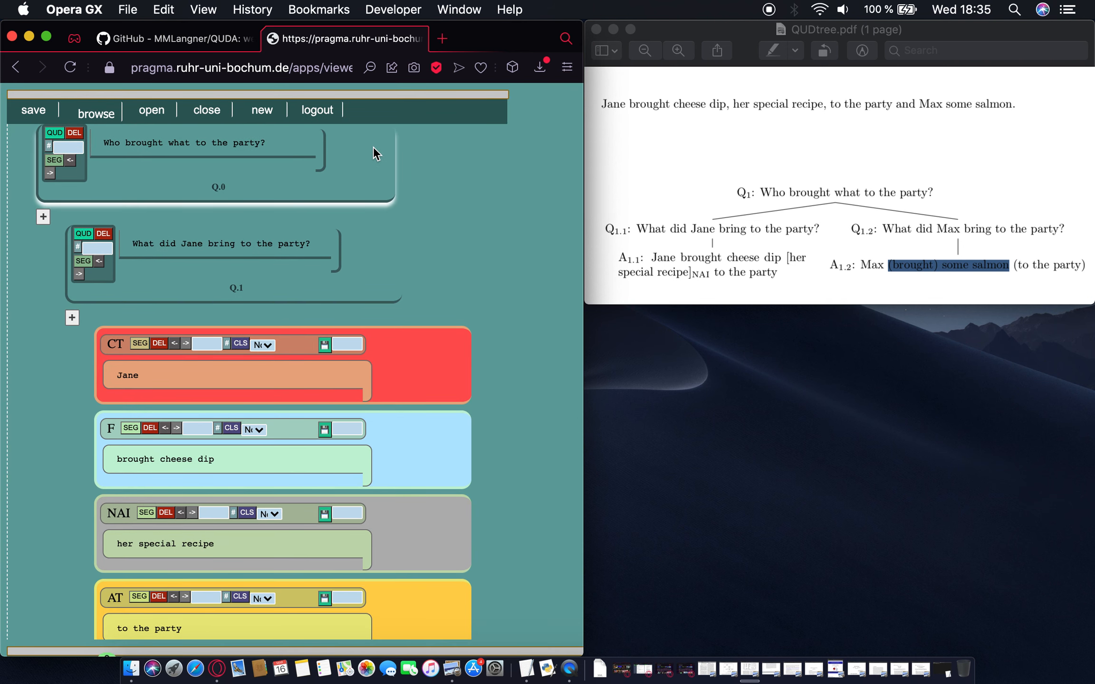
scroll(367, 235, "down", 5)
scroll(364, 231, "up", 5)
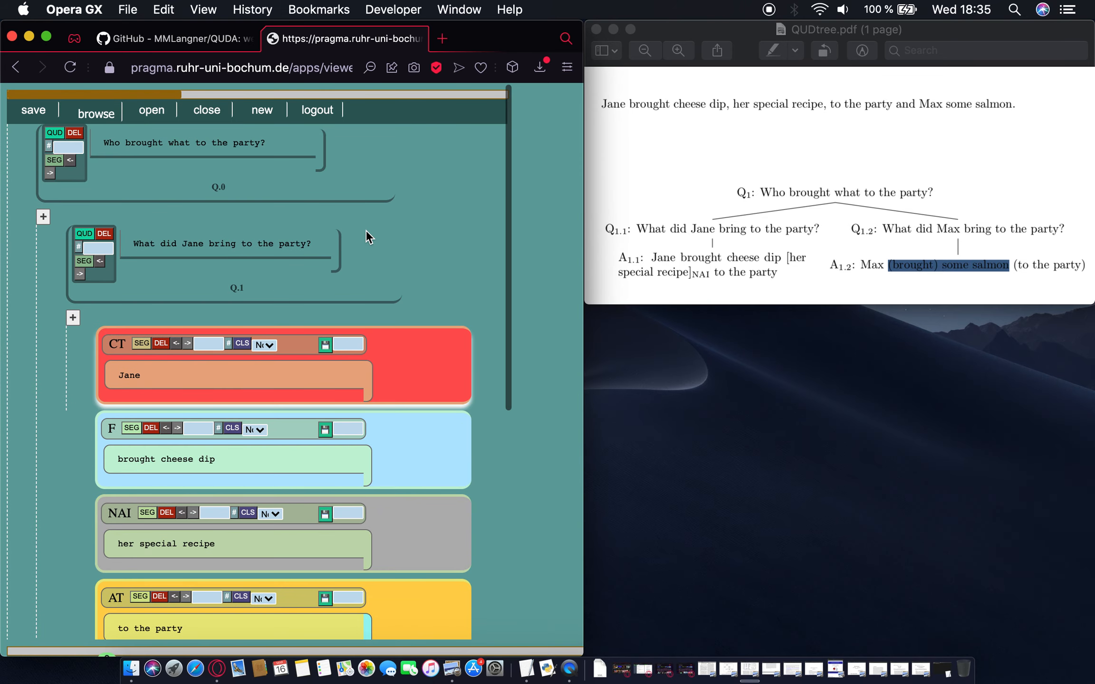